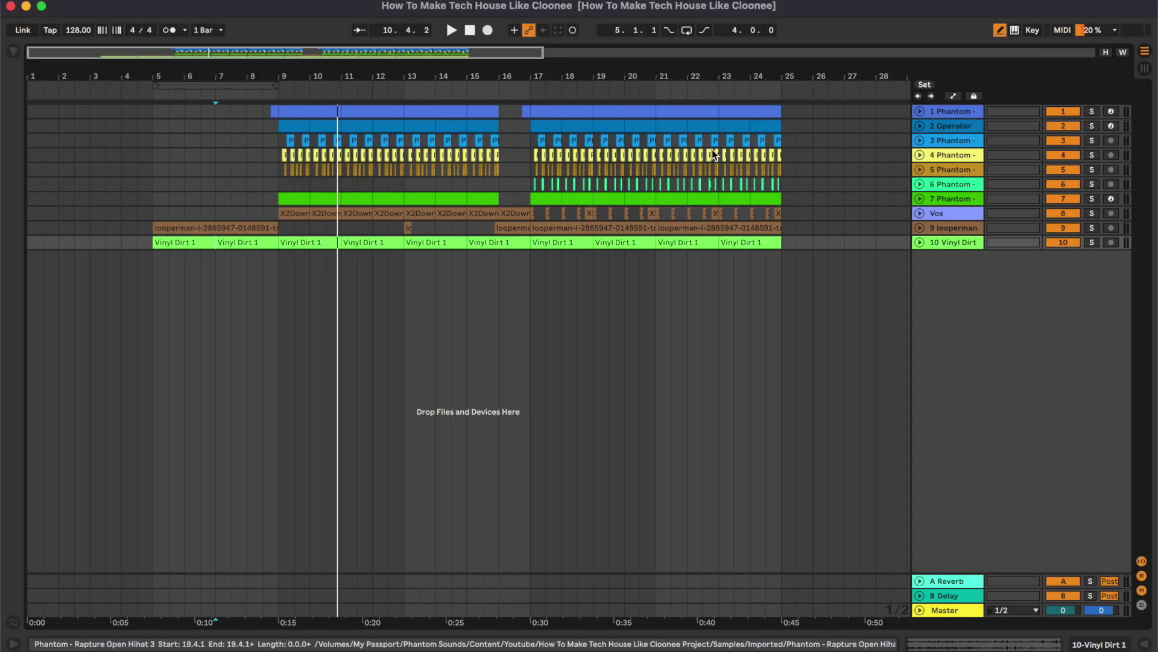
Step: Unfold the Rapture Kick 9 track and play its pattern soloed
click(926, 114)
click(921, 112)
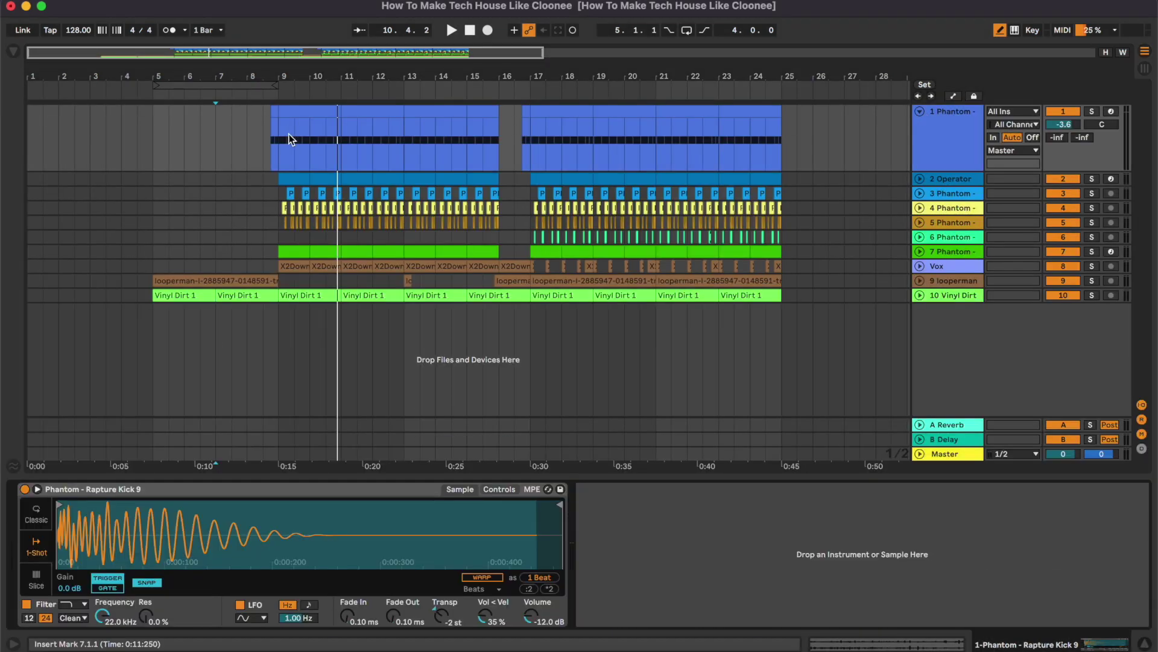
click(291, 139)
drag(456, 76, 456, 106)
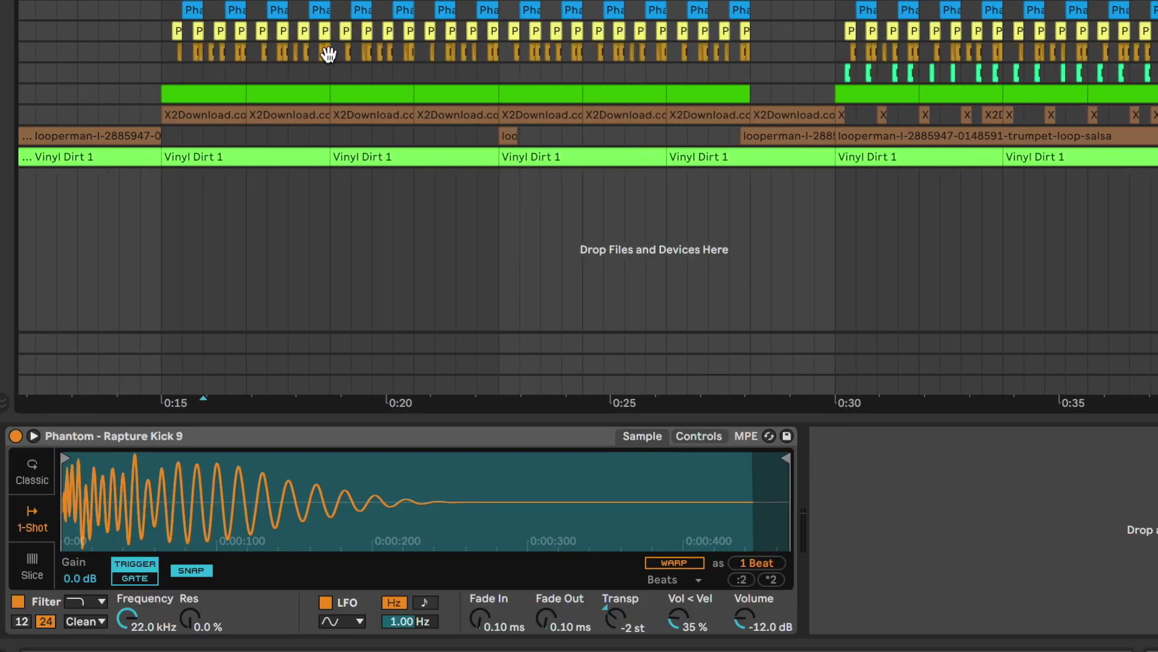
drag(328, 55, 424, 402)
key(space)
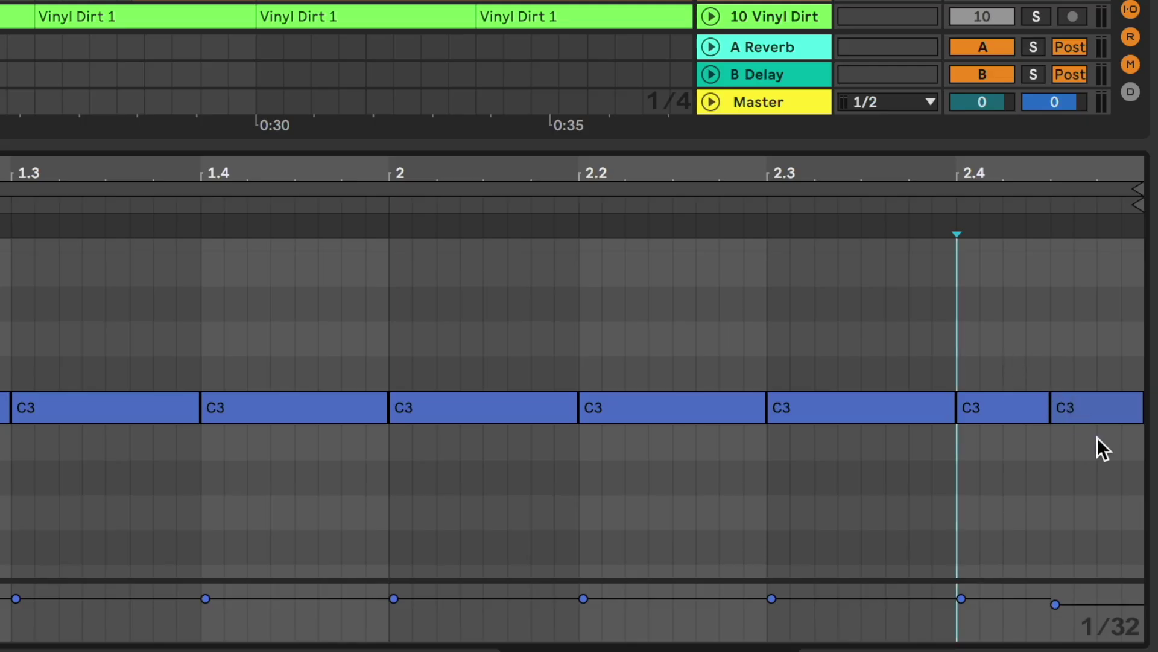
Step: Open the short kick clip just before bar 9, examine its C3 notes and play the lead-in
click(1080, 401)
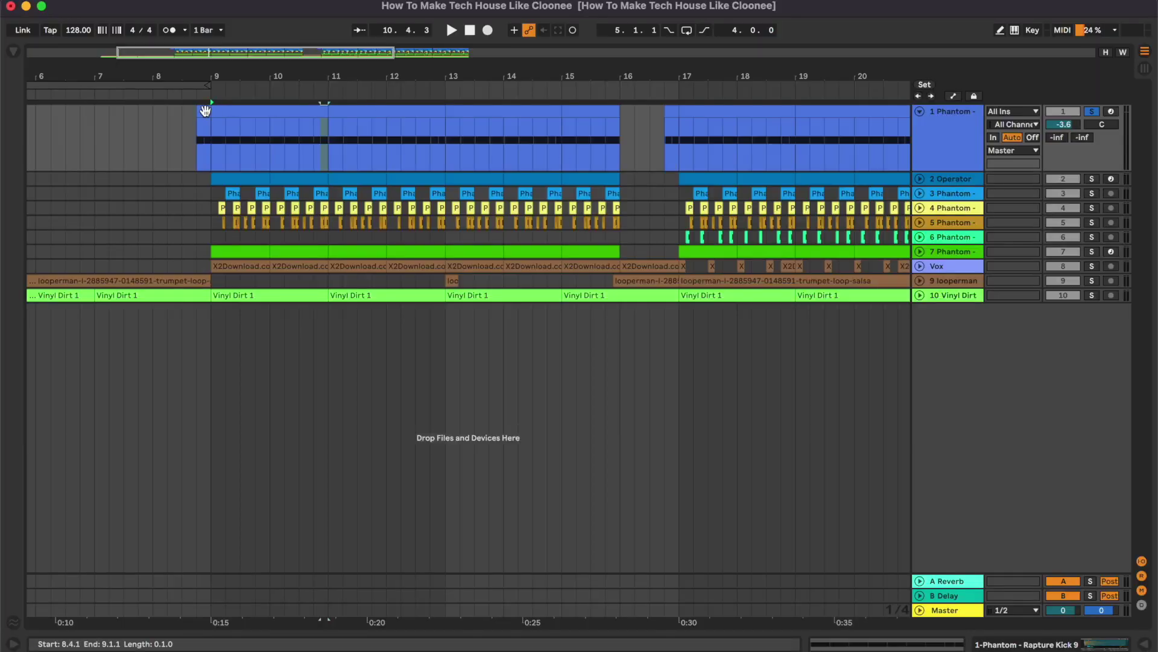
double_click(206, 111)
click(205, 111)
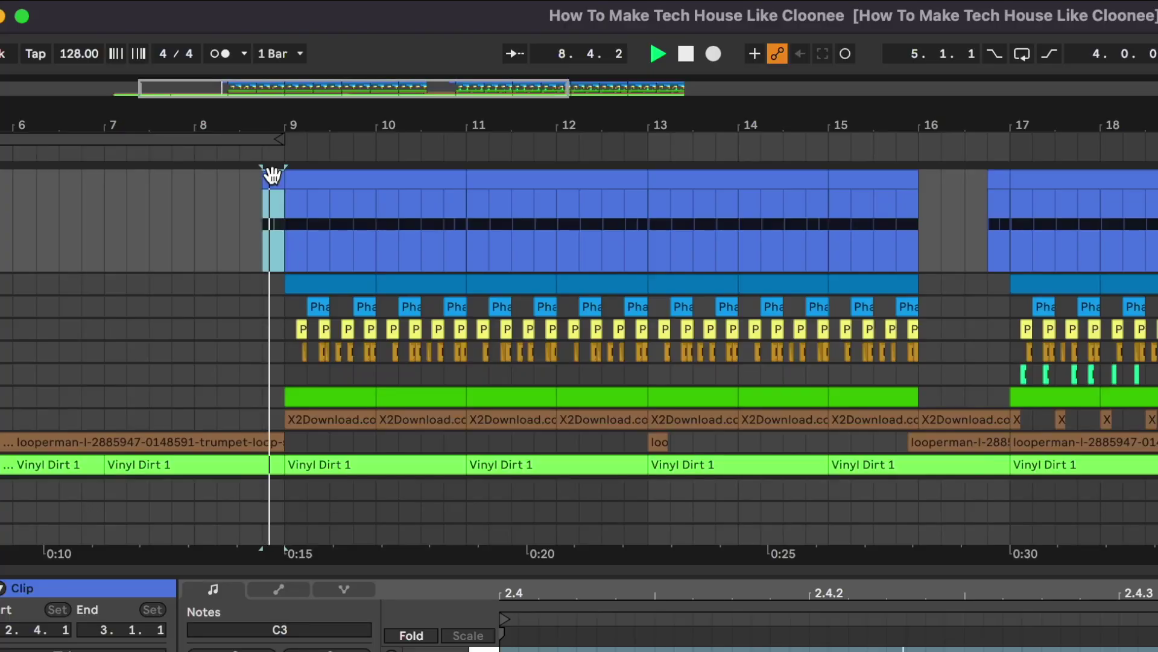
click(273, 175)
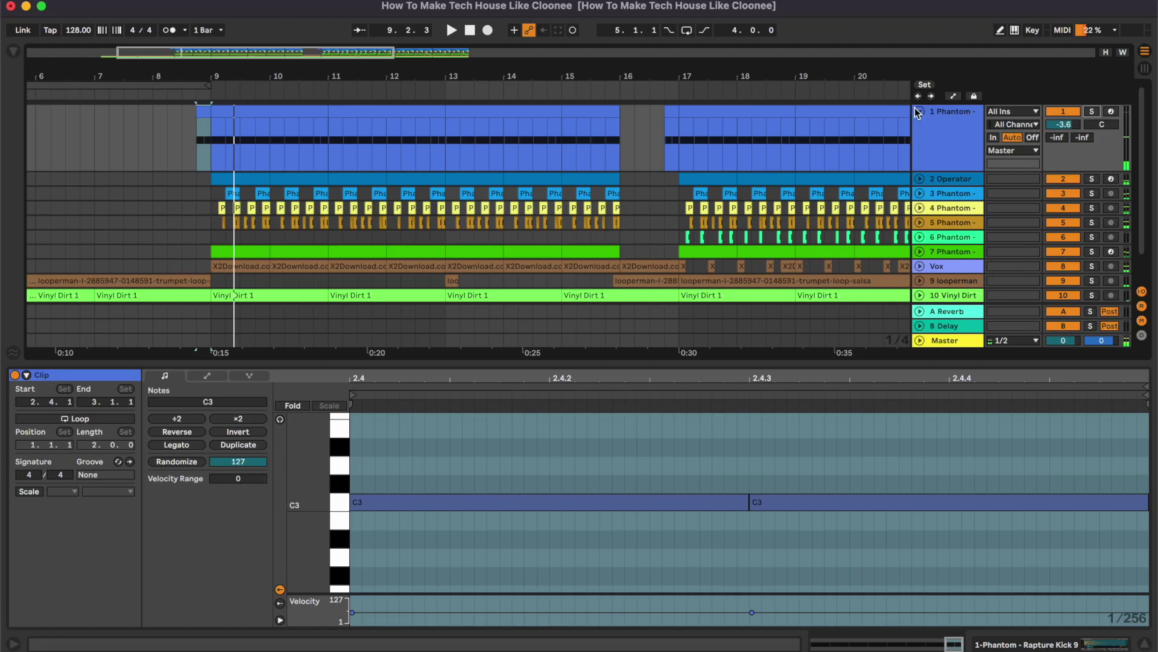
Step: Fold the kick track and unfold the Operator track with its device chain
click(920, 111)
click(942, 125)
double_click(944, 127)
click(920, 126)
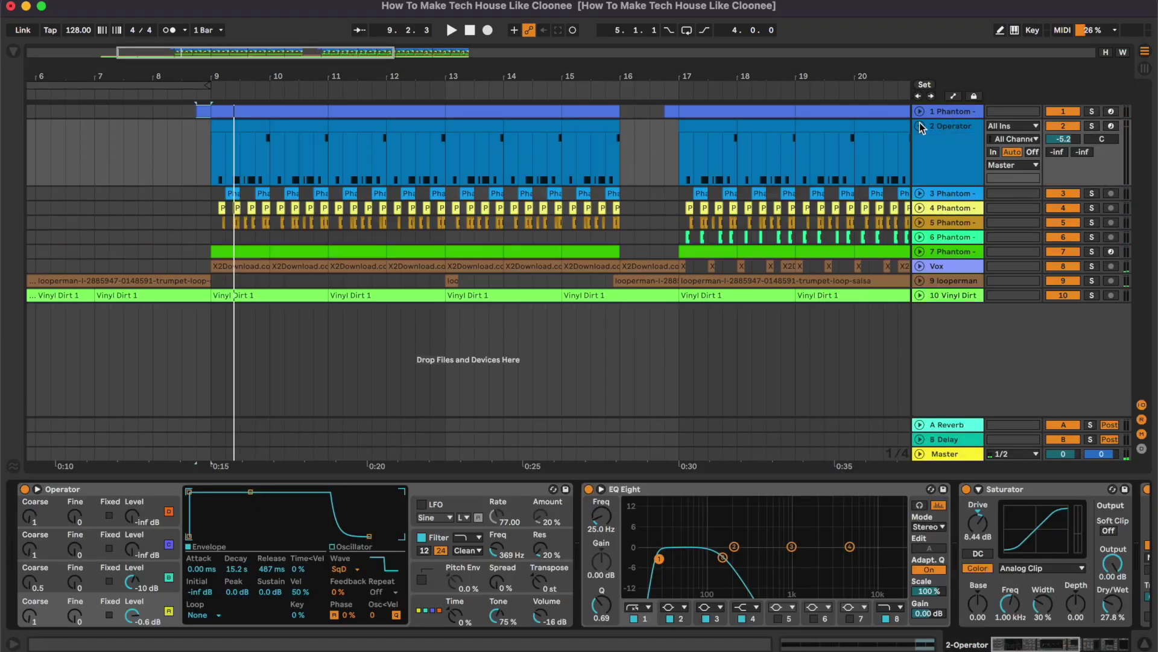
Step: Open the Operator MIDI clip at bar 9, examine its bass notes and play them
double_click(247, 121)
click(637, 535)
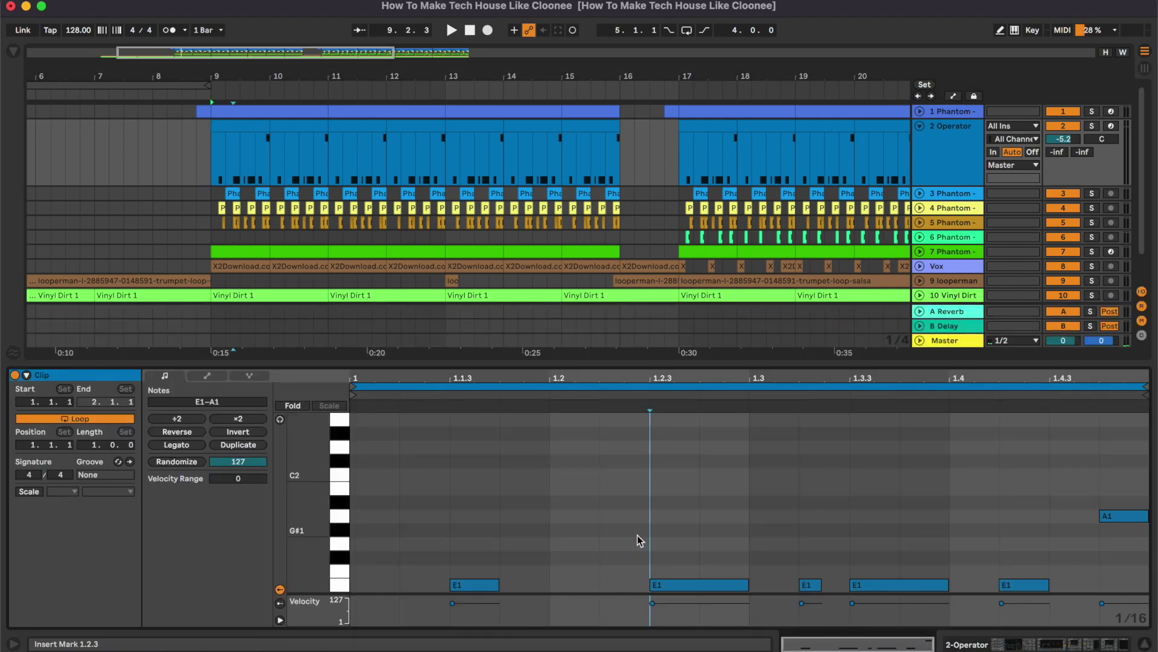
scroll(637, 535, down, 2)
key(space)
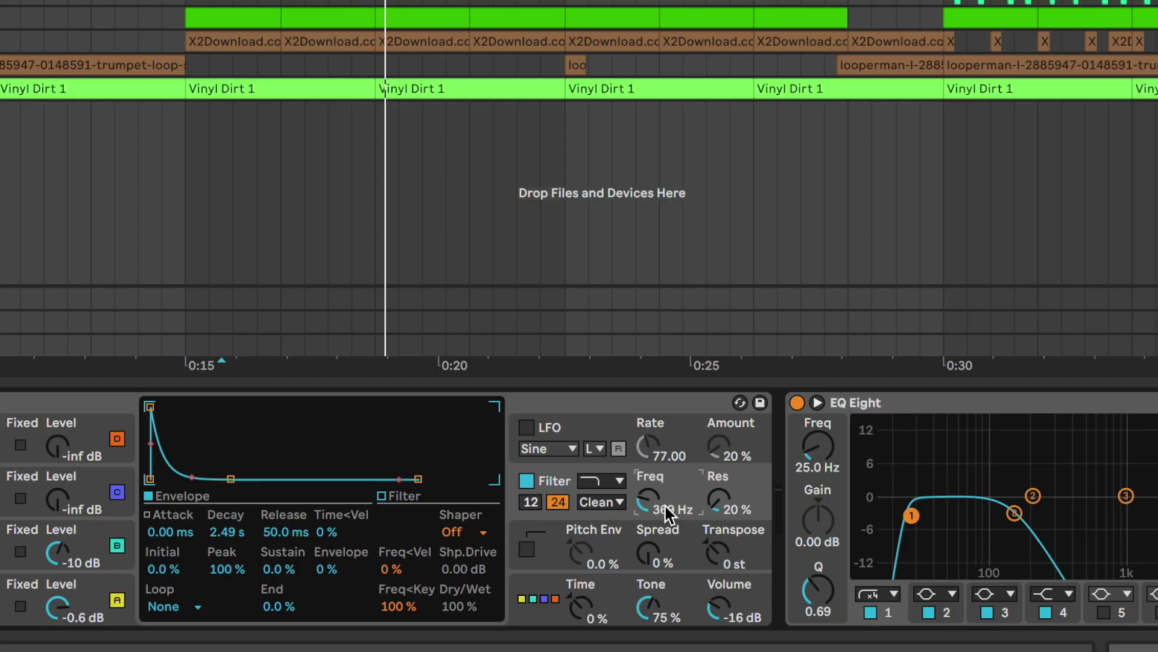
Step: Compare the soloed bass with its EQ Eight bypassed and enabled
scroll(664, 506, right, 5)
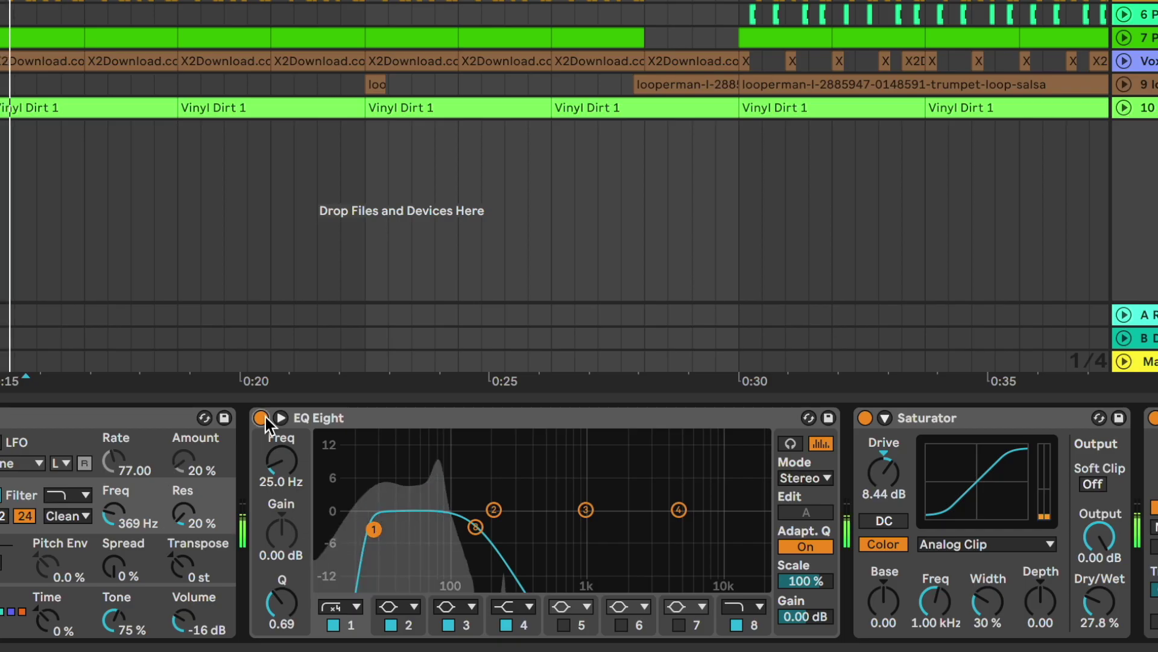
click(381, 489)
click(263, 417)
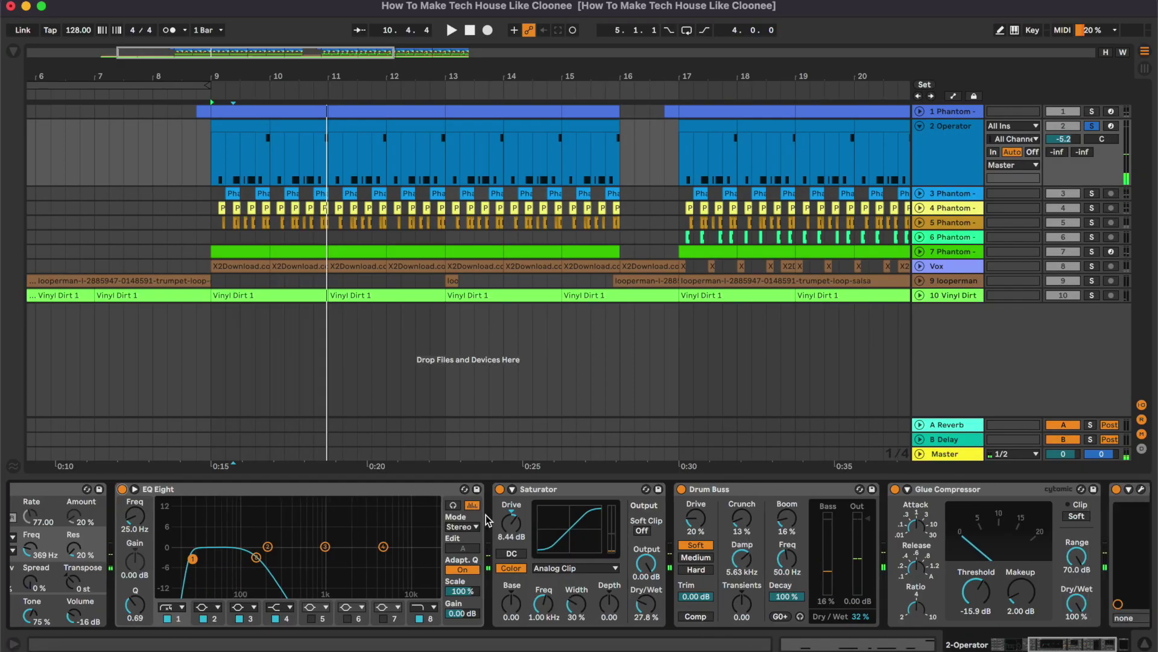
Step: Compare the soloed bass with its Drum Buss bypassed and enabled
scroll(486, 514, right, 3)
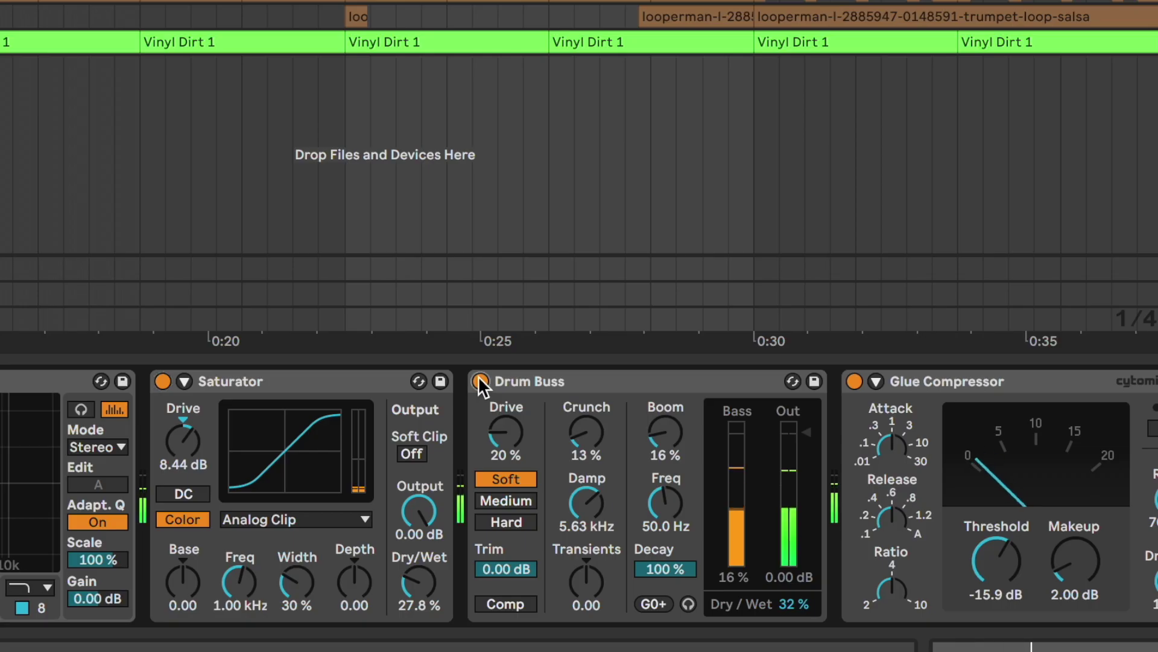
click(523, 489)
click(522, 489)
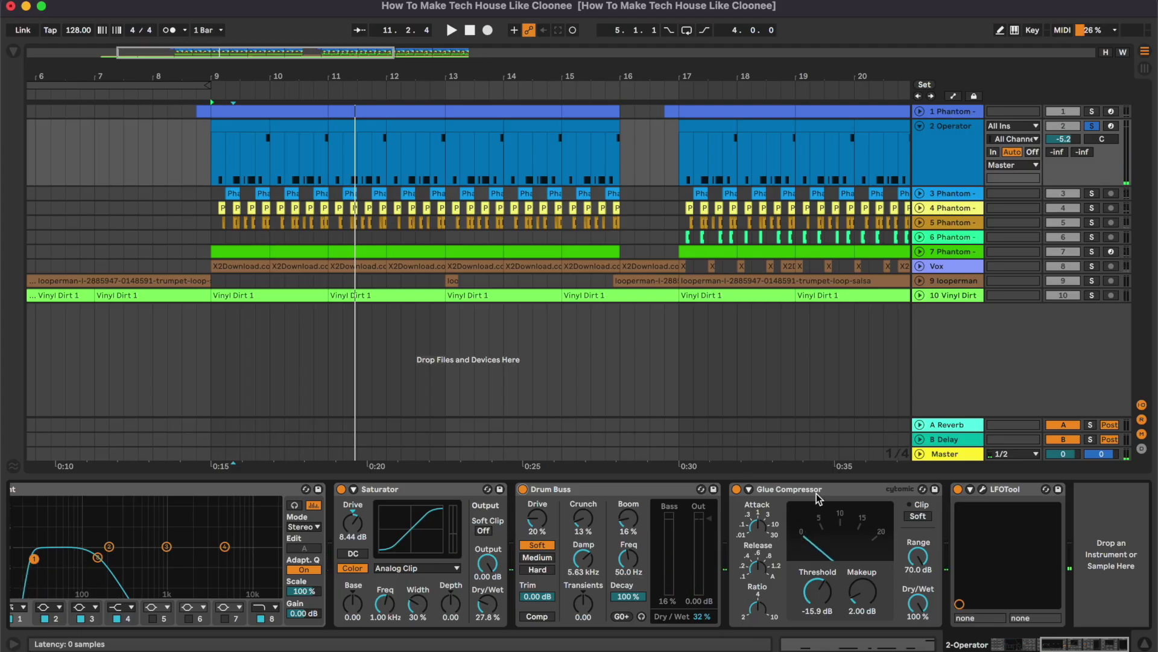
Step: Open the LFOTool window on the Operator track, examine its volume-ducking curve, and close it
click(983, 490)
drag(497, 35, 788, 226)
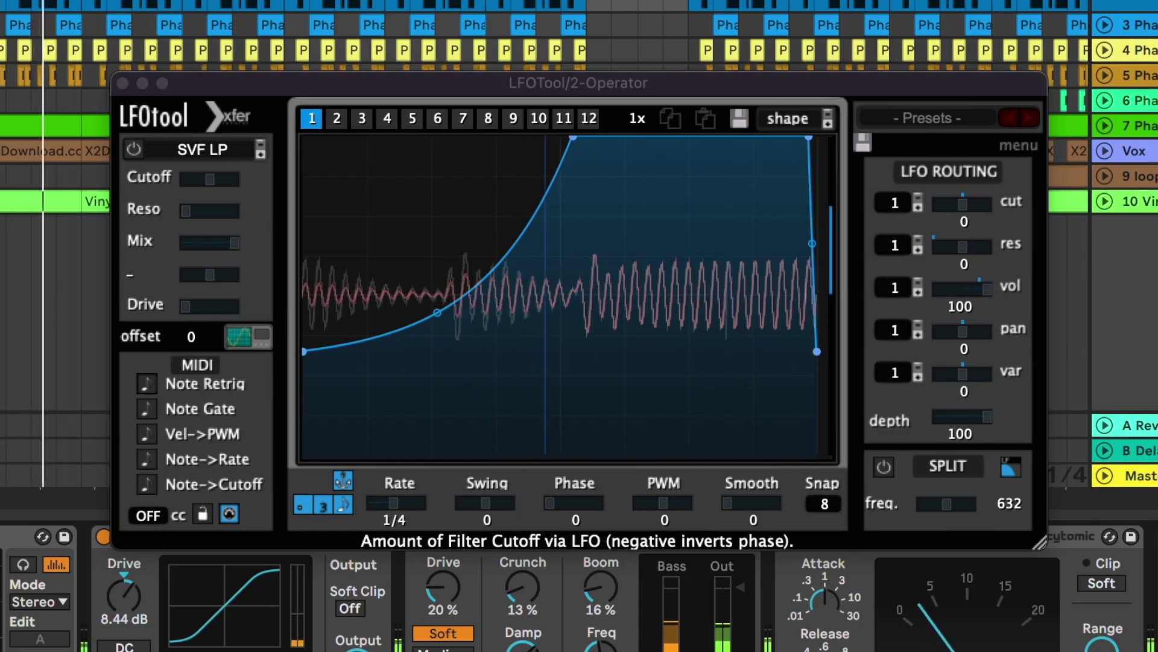
click(122, 82)
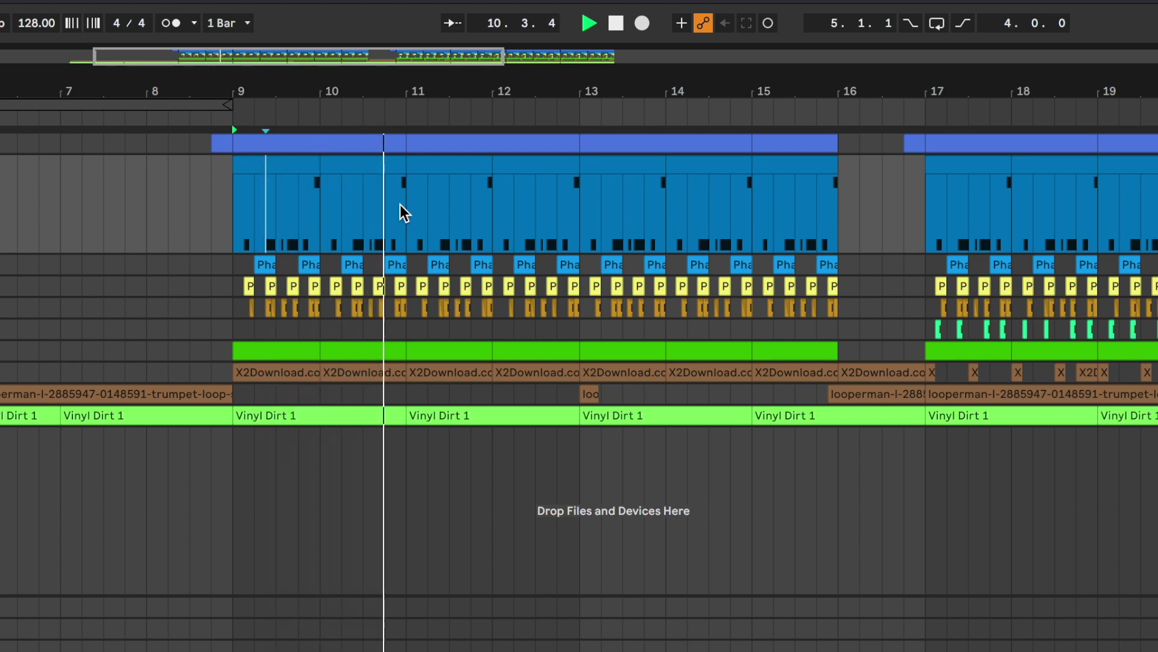
Step: Unfold the Rapture Clap 7 track, solo it and play it from bar 9
click(919, 140)
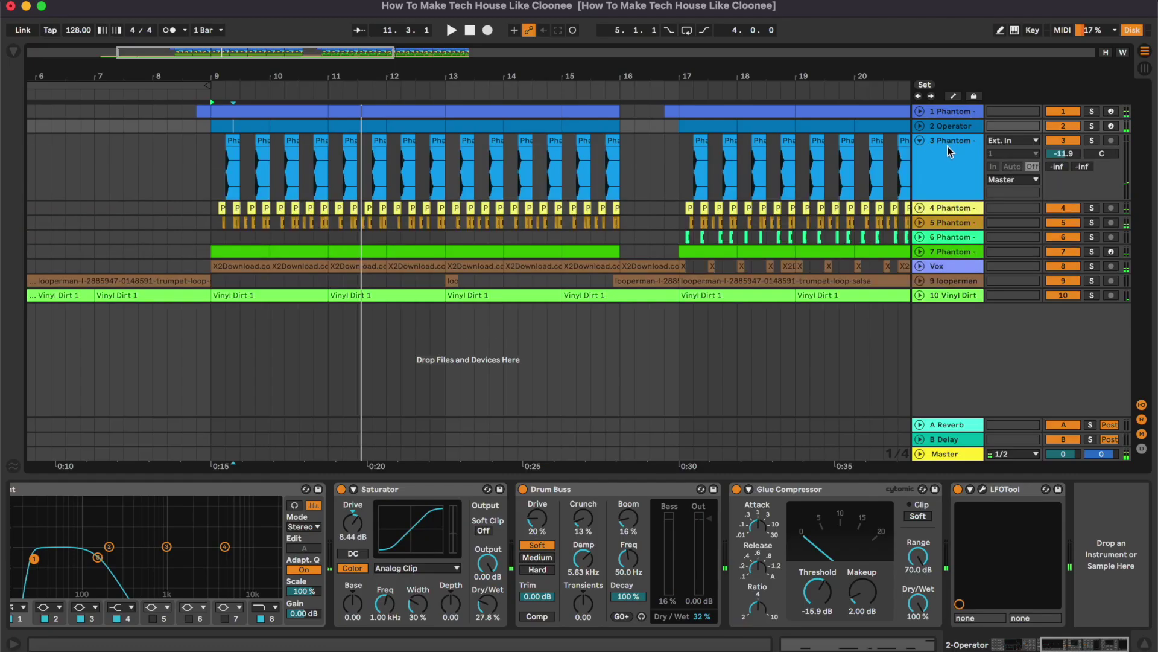
click(954, 149)
key(s)
click(215, 163)
key(plus)
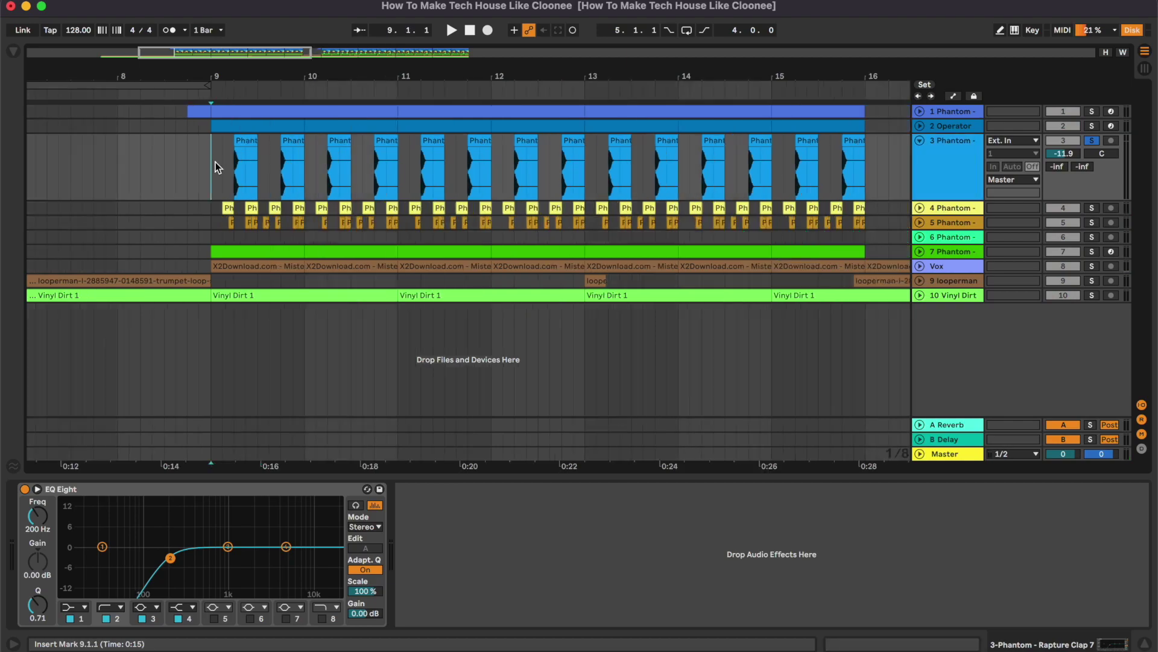
key(space)
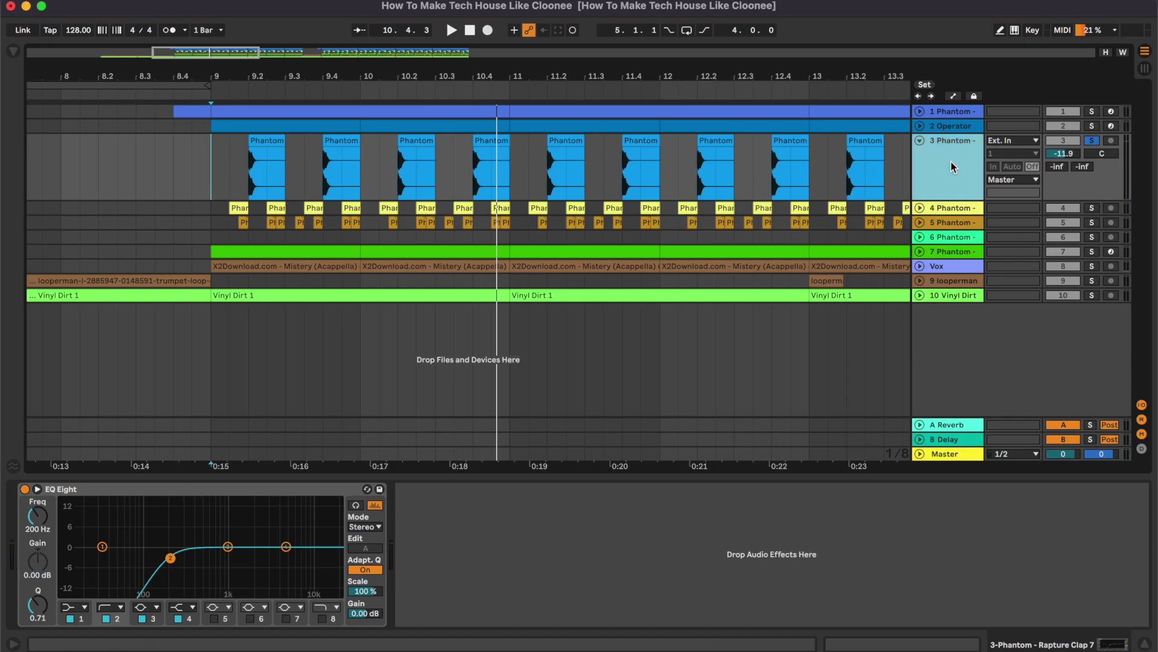
Step: Fold the clap track, unfold the Rapture Open Hihat 3 track and play it soloed from bar 9
key(Left)
key(Down)
key(Right)
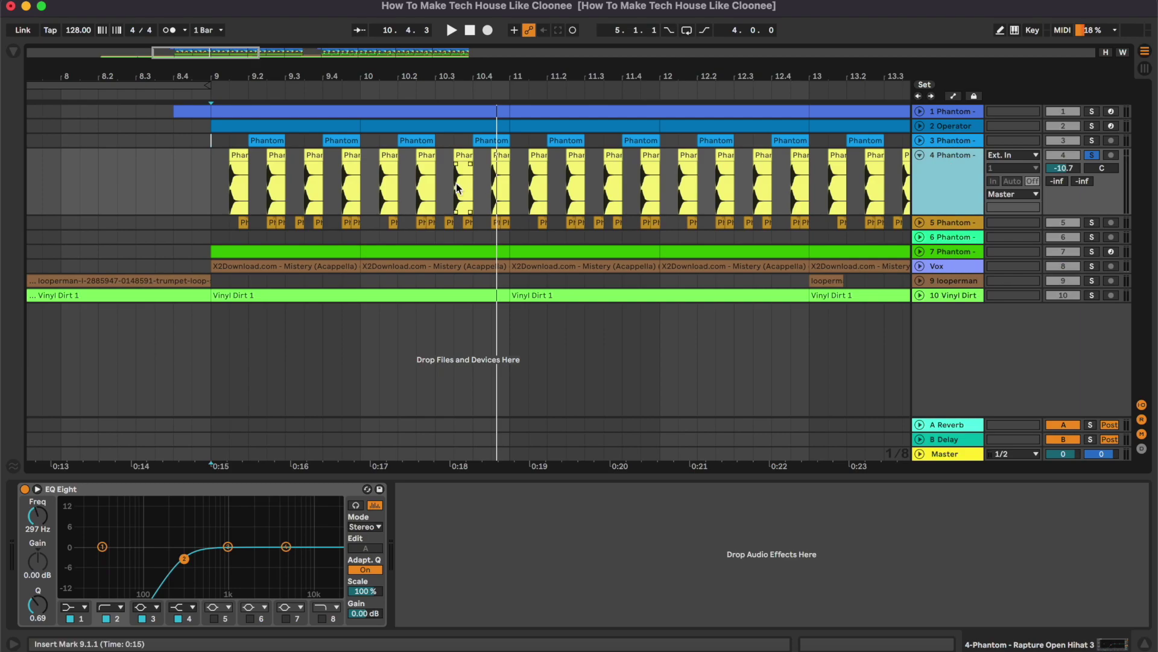
key(space)
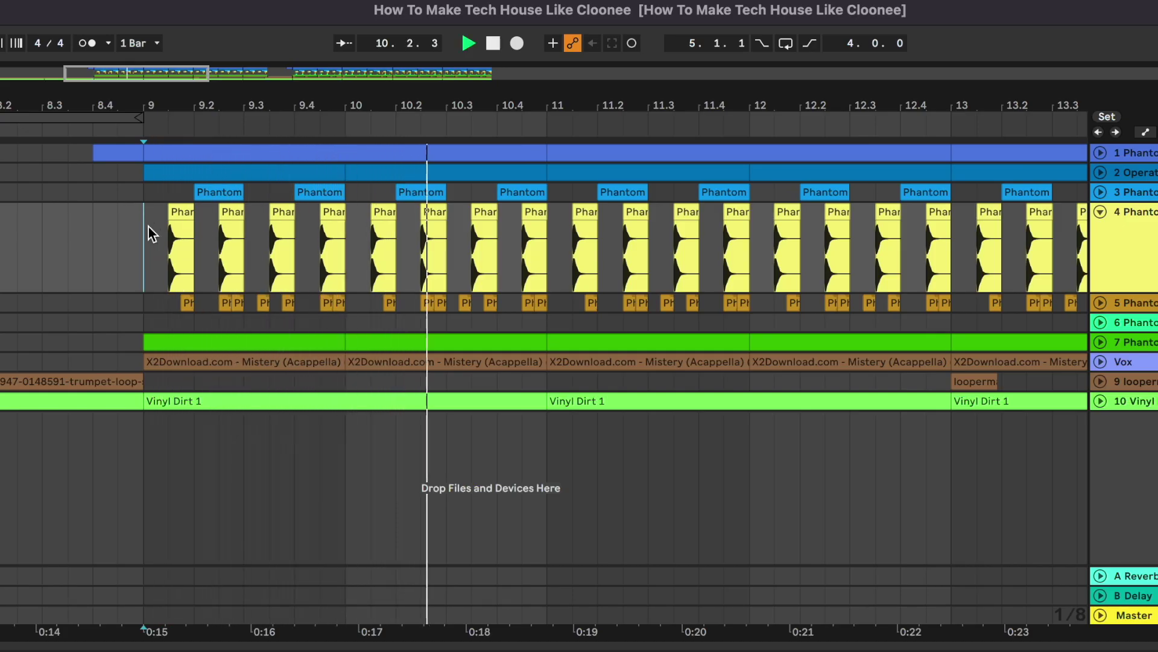
key(space)
Step: Fold the open hi-hat track, unfold the Rapture Percussion 8 track and play it soloed from bar 9
click(1099, 212)
click(1127, 303)
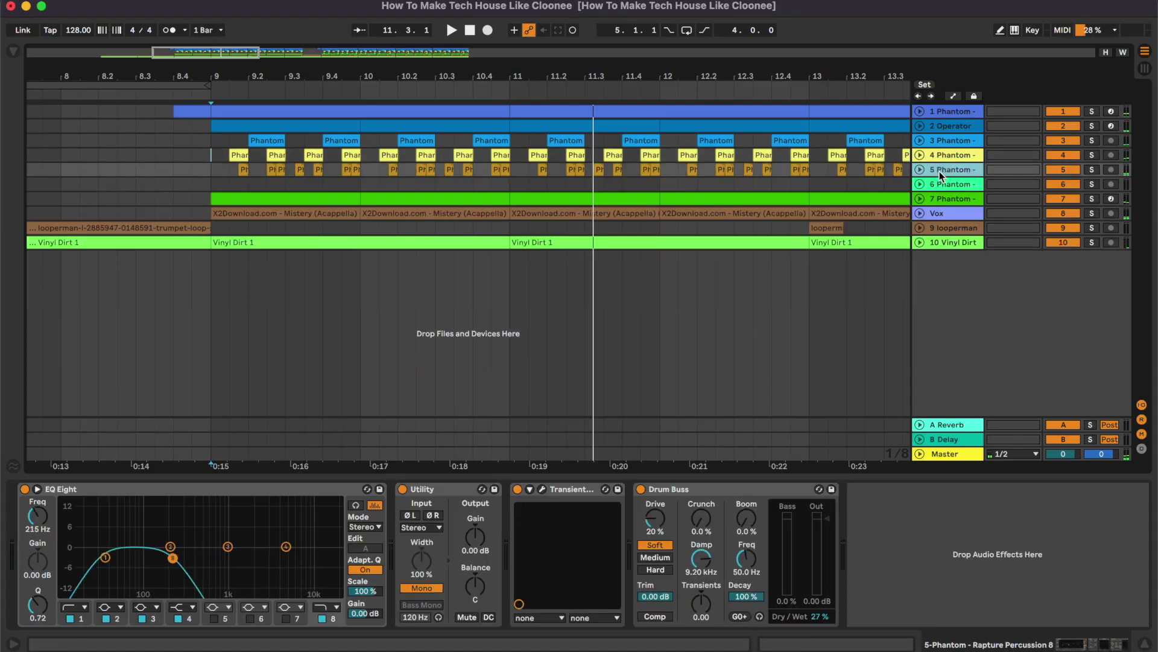
click(919, 170)
click(208, 192)
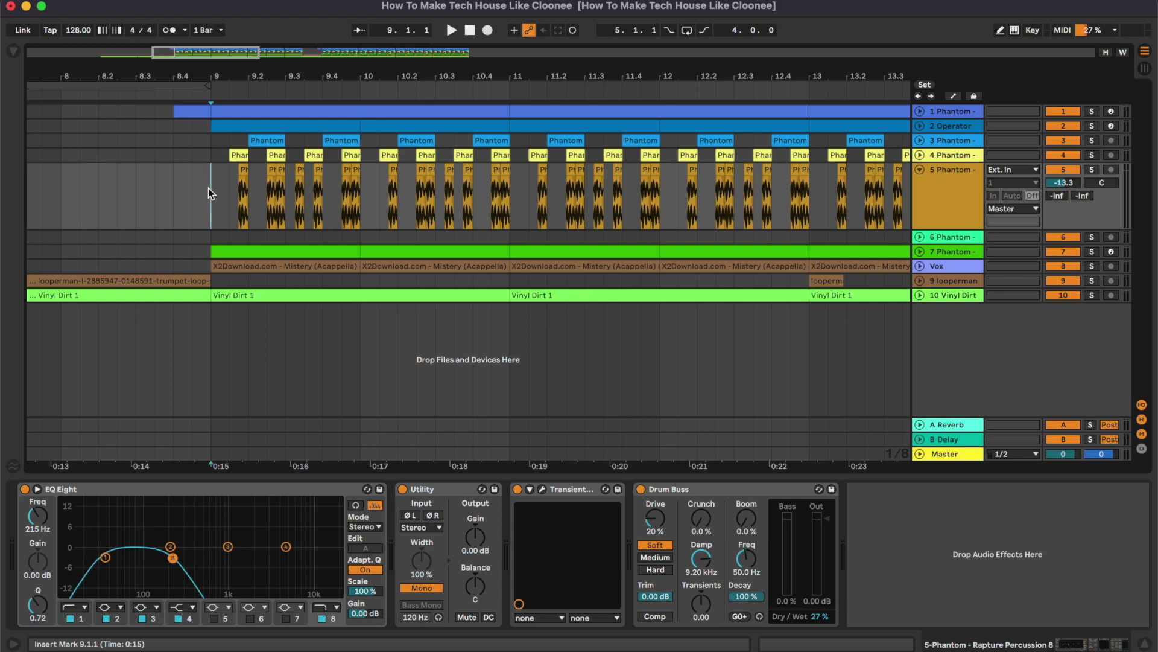
key(space)
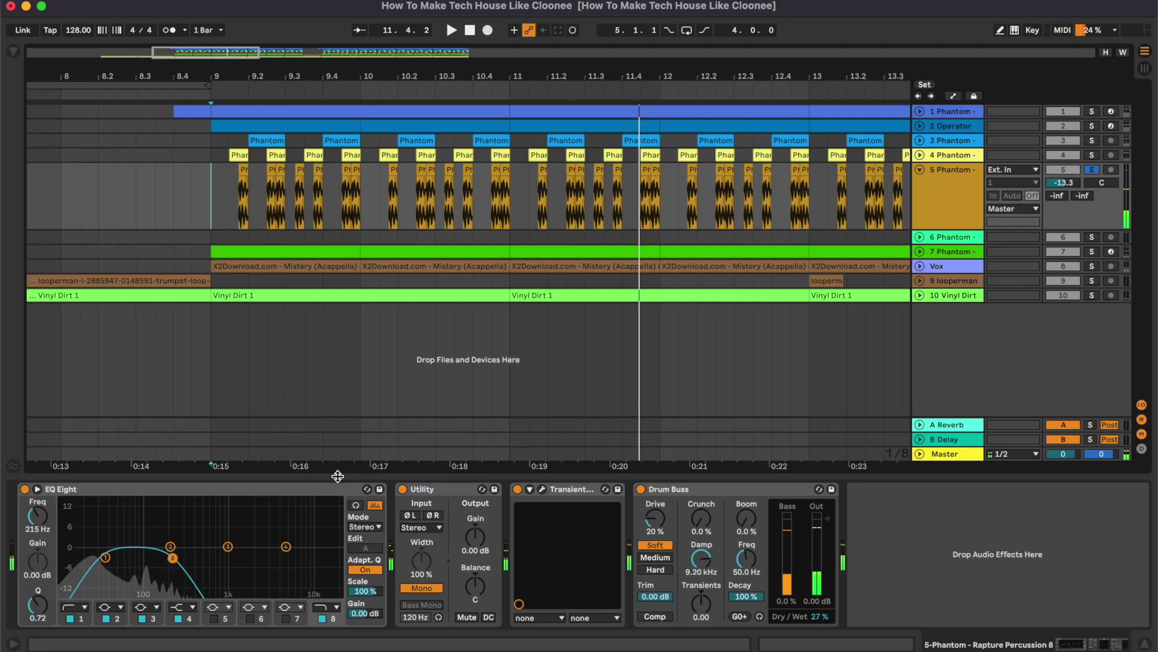
Step: Compare the percussion with its EQ Eight bypassed and enabled
click(202, 489)
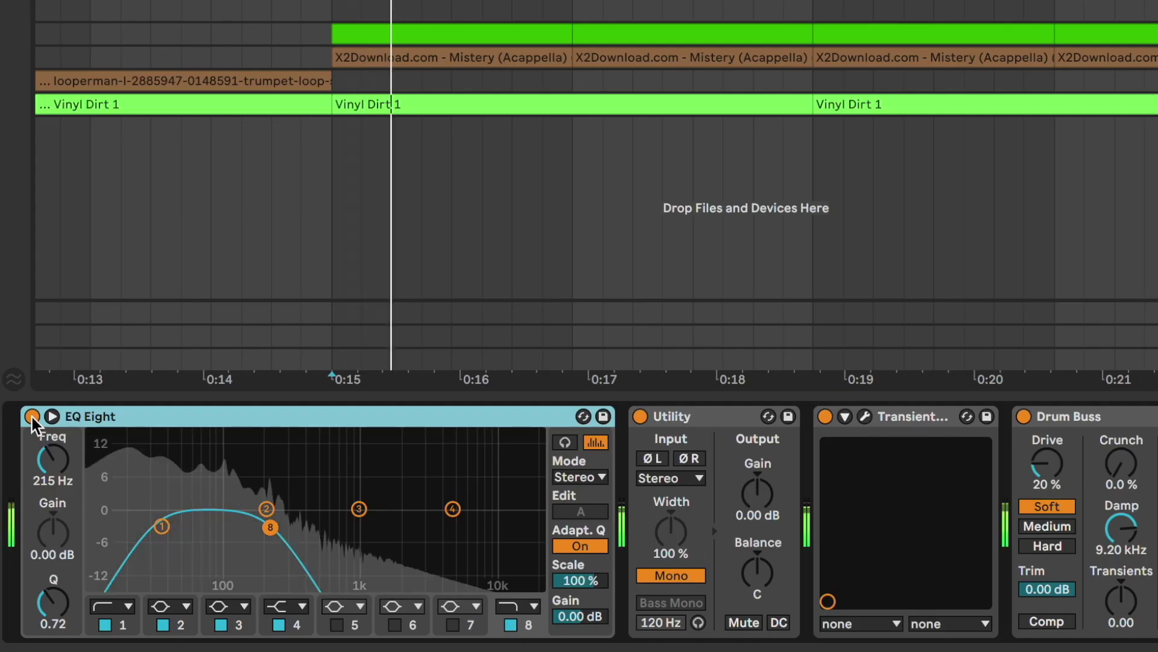
click(24, 489)
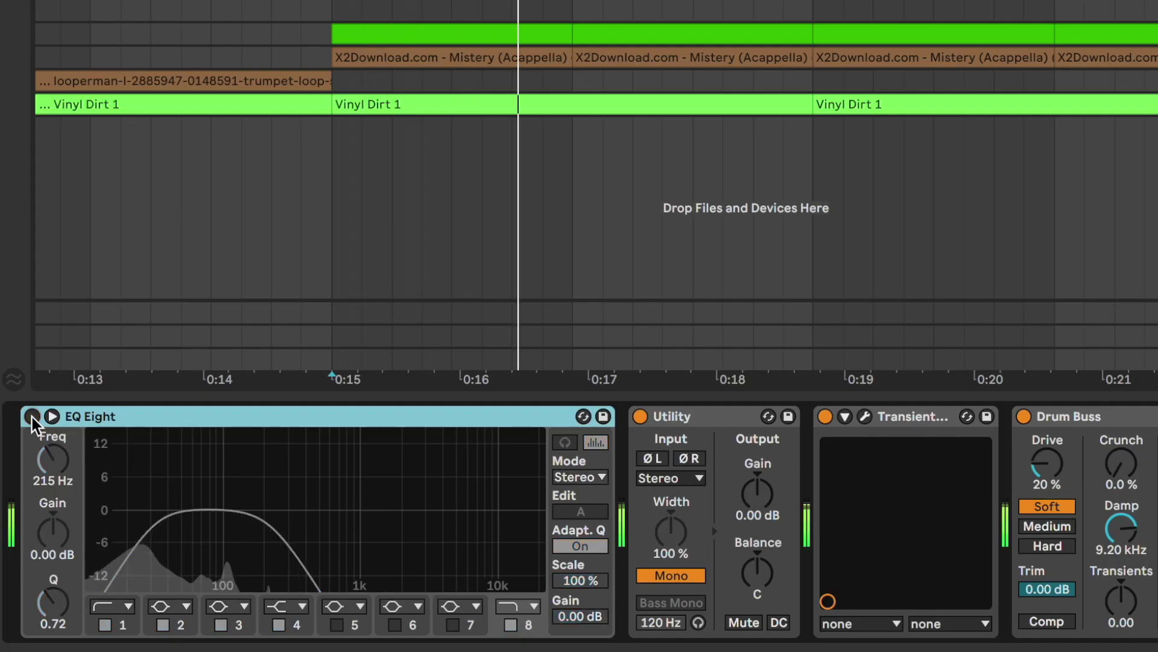
click(31, 416)
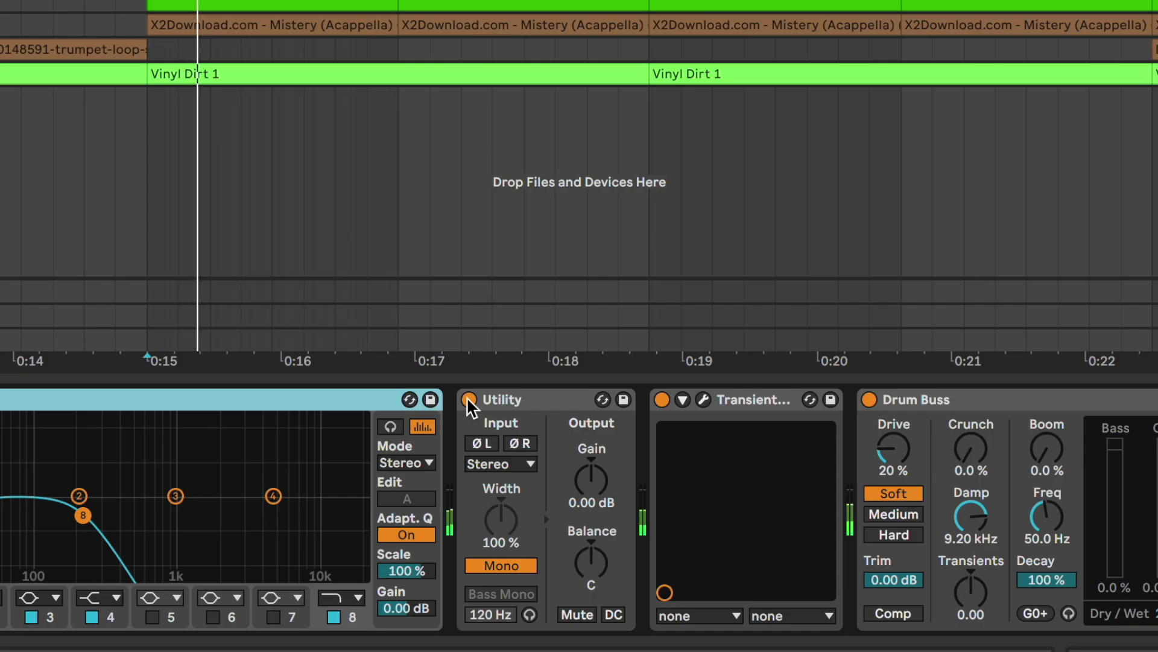
Step: Compare the percussion with its mono Utility device bypassed and enabled
click(402, 489)
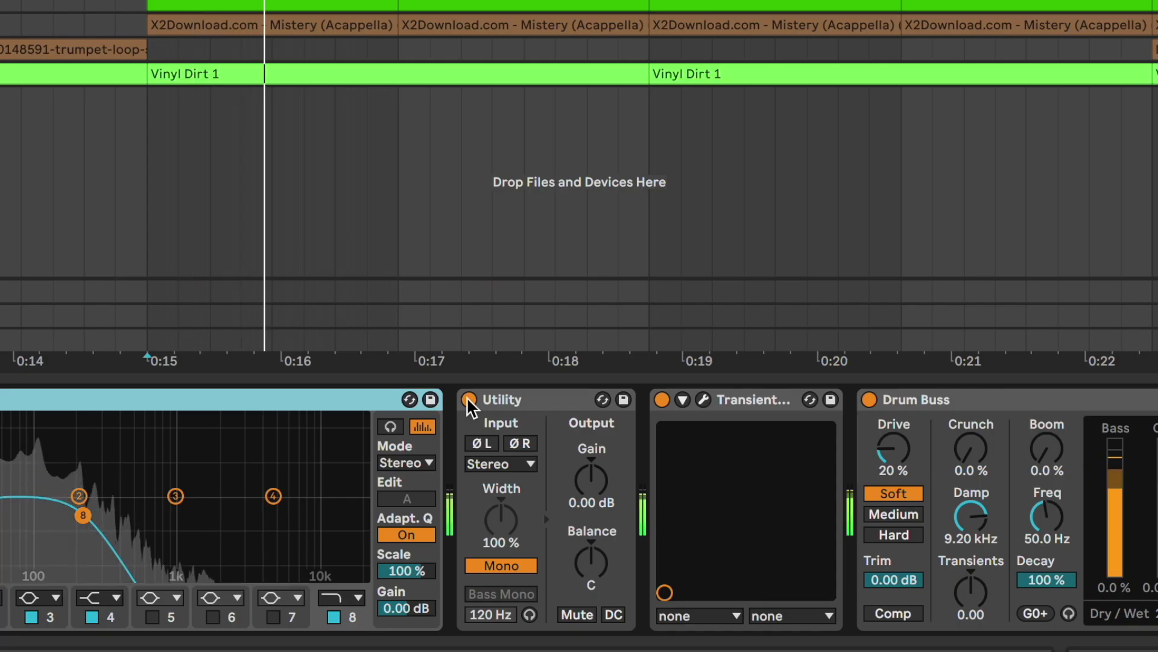
click(468, 399)
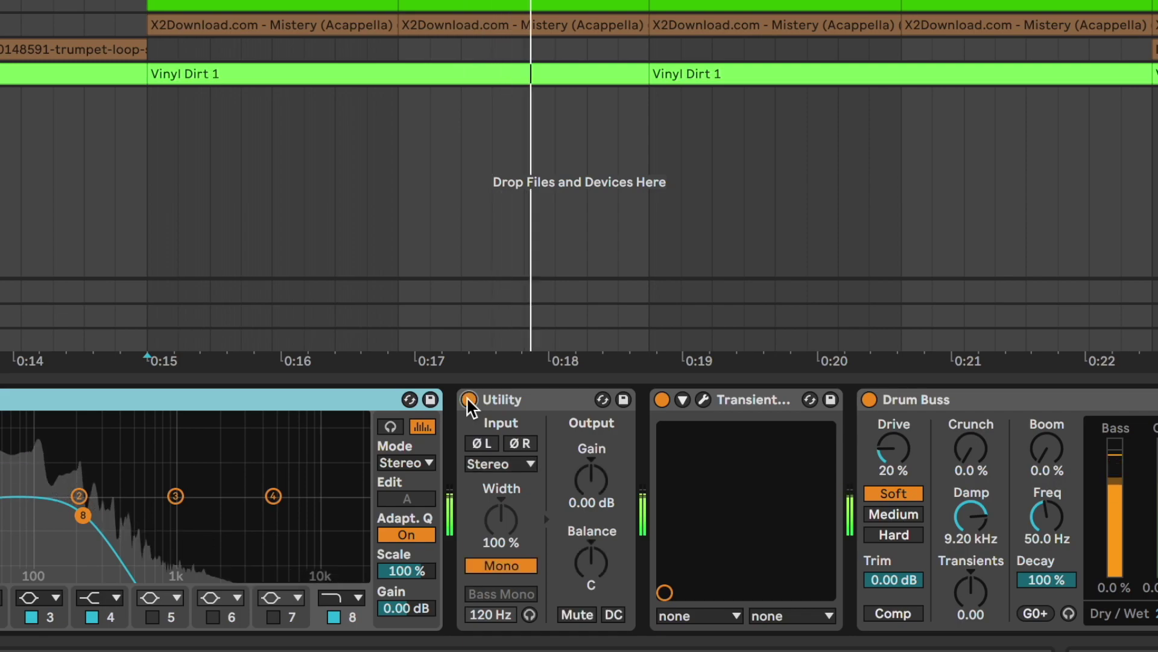
Step: Open Transient Master on the percussion track, check its settings, compare the sound with it bypassed, and close its window
click(703, 399)
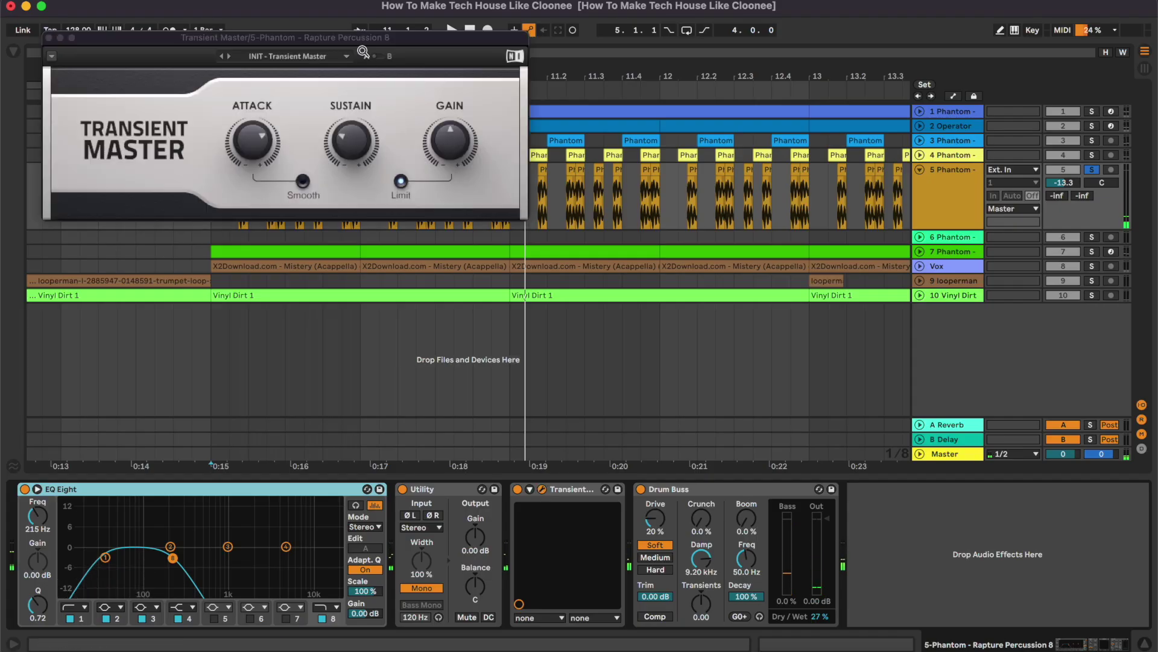
drag(354, 44, 586, 259)
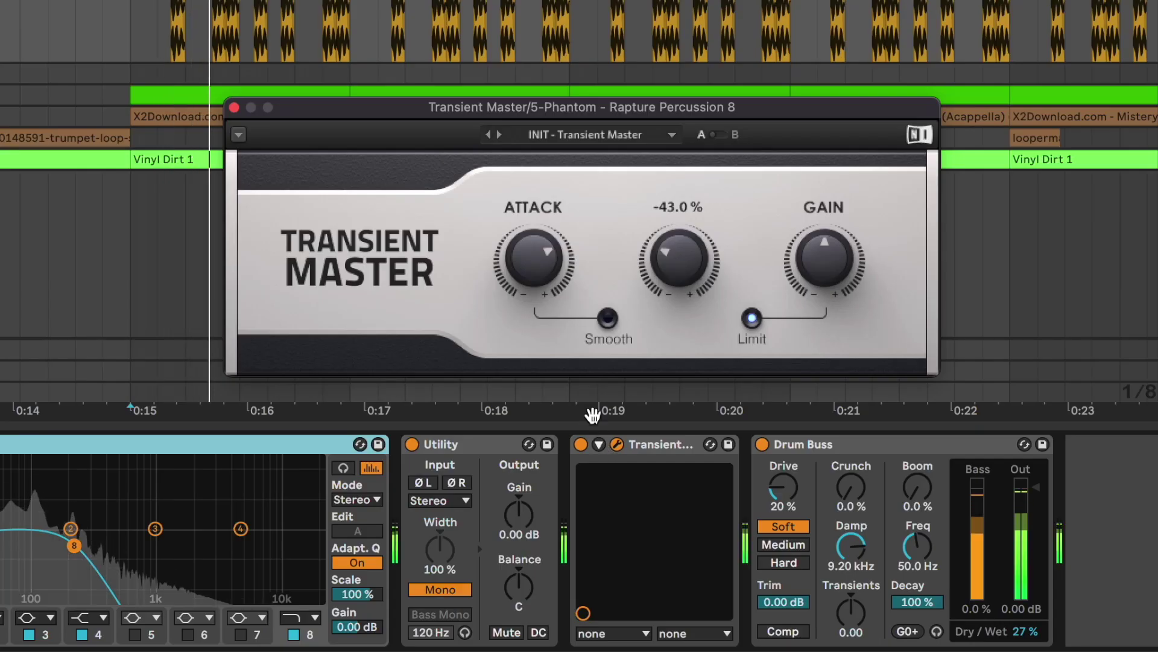
click(583, 446)
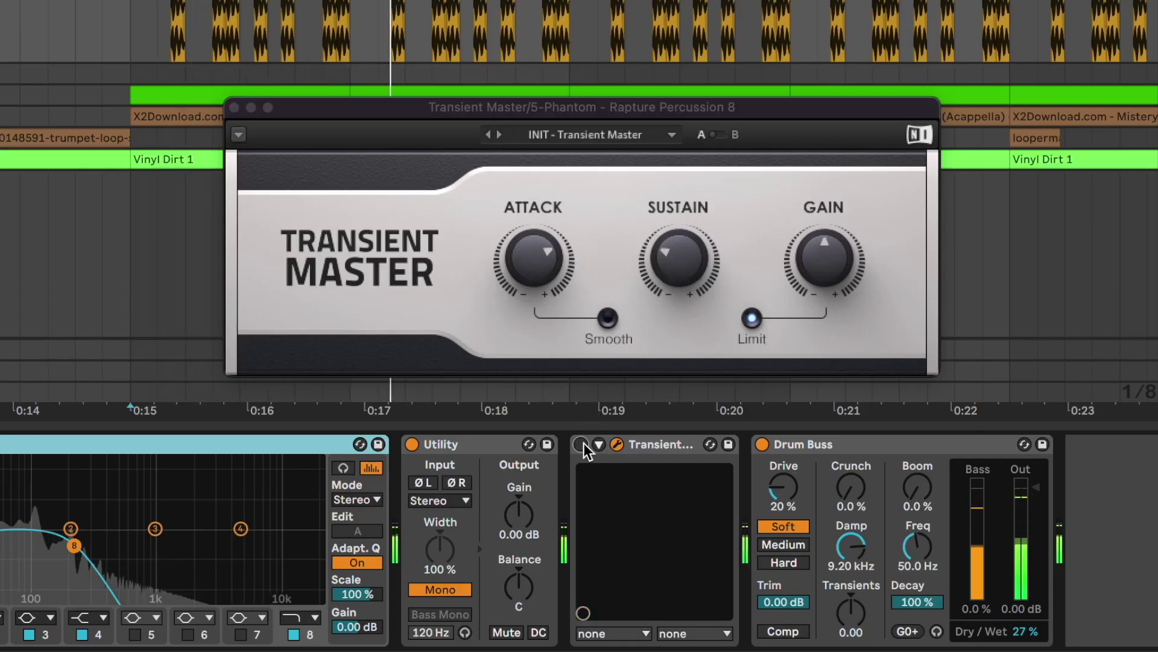
click(618, 445)
key(space)
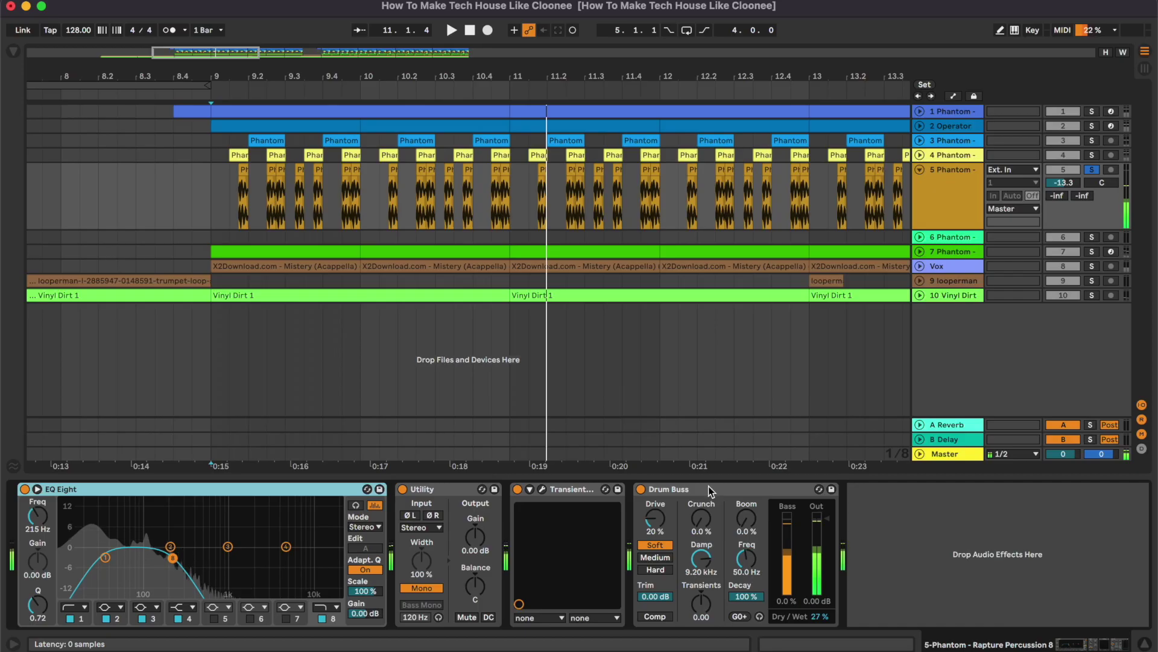
Step: Select the percussion track's Drum Buss and play the percussion through it
click(863, 444)
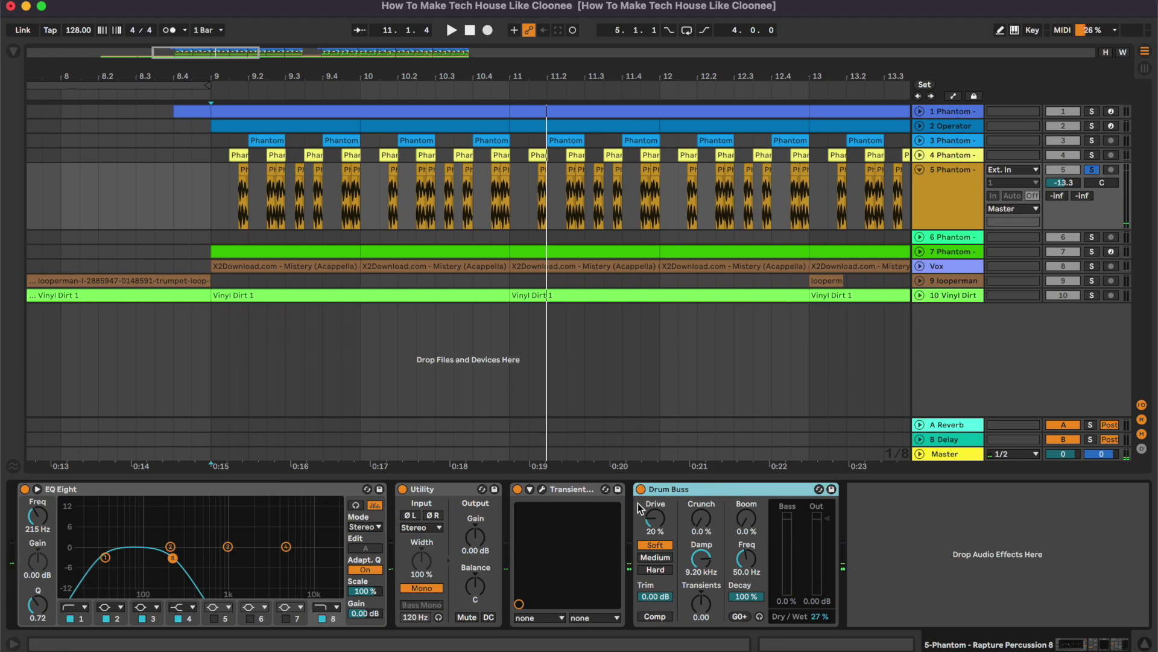
key(space)
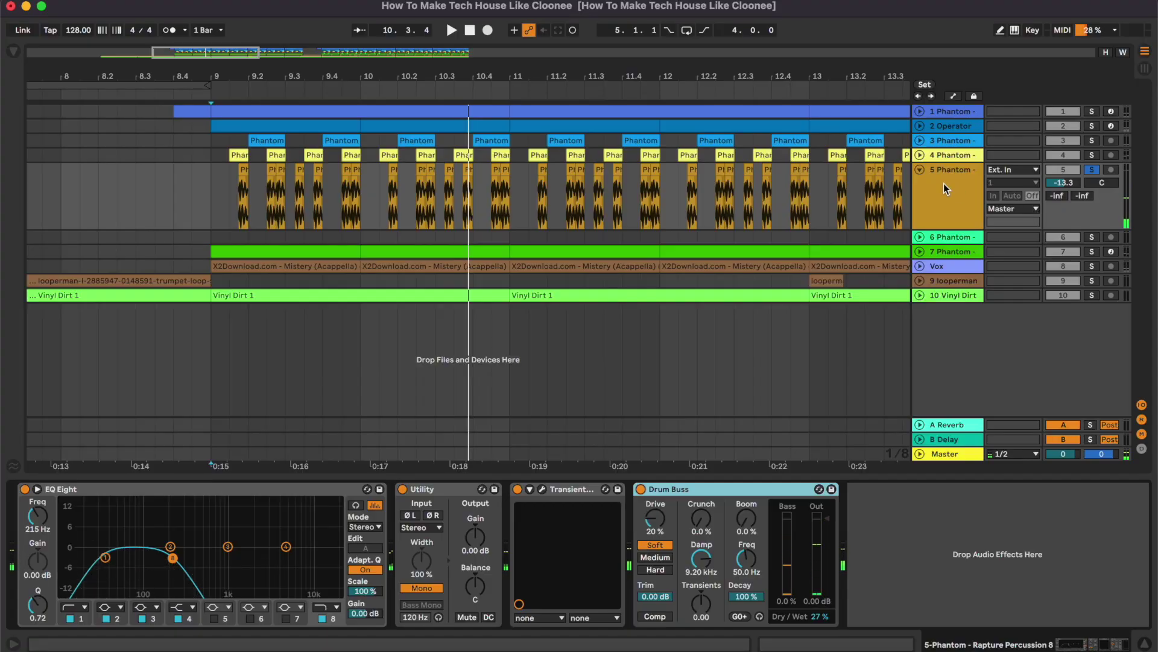
key(space)
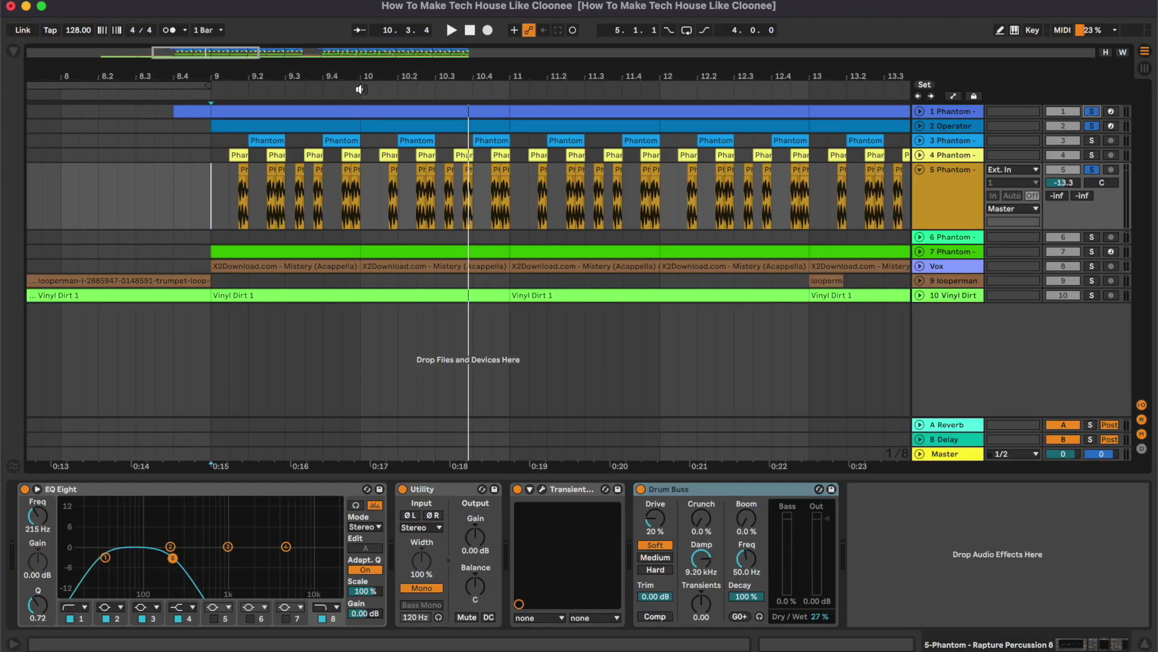
Step: Fold track 5, unfold the second percussion track (track 6), and play it from bar 17
click(361, 89)
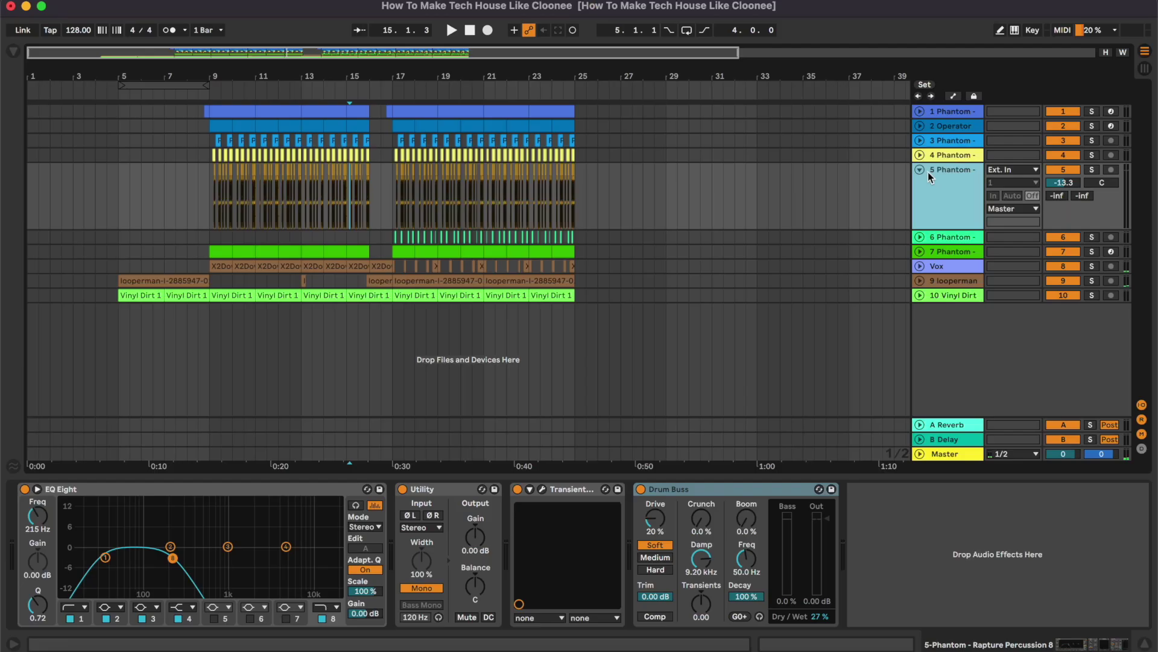
click(920, 169)
click(920, 184)
click(932, 190)
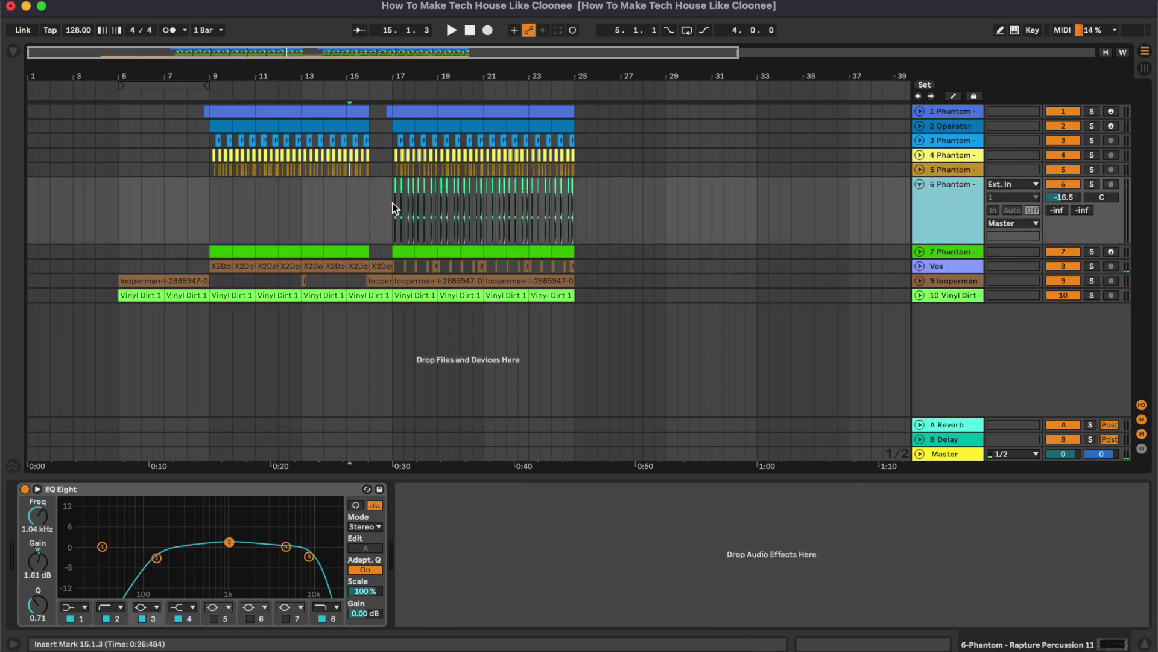
scroll(393, 203, up, 4)
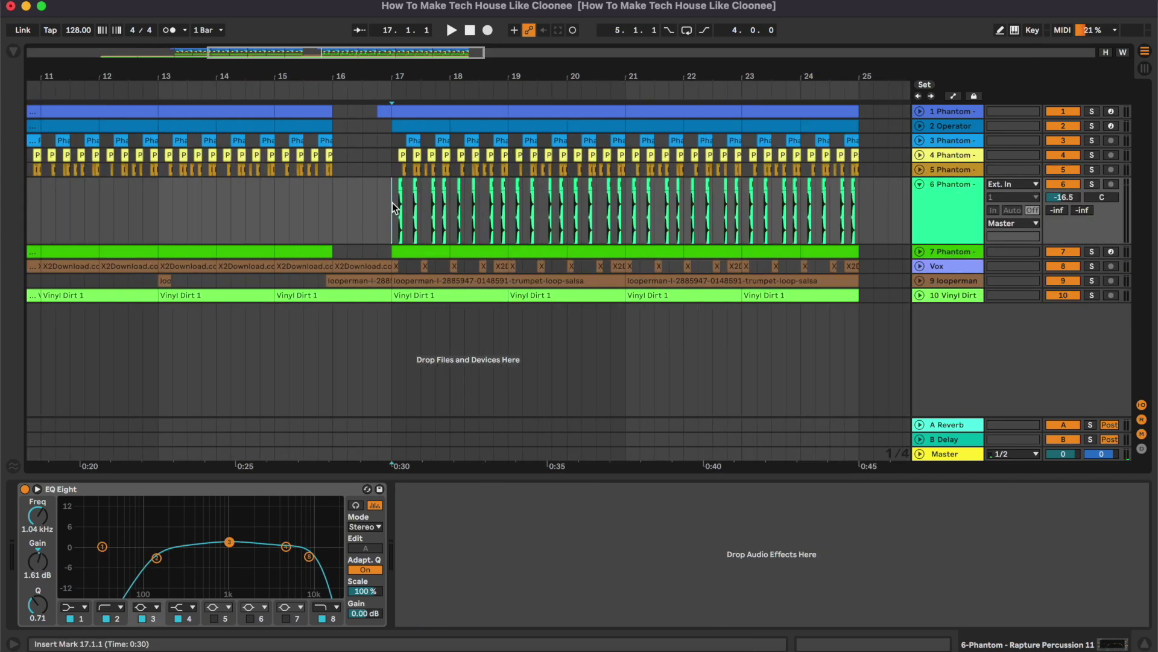
key(space)
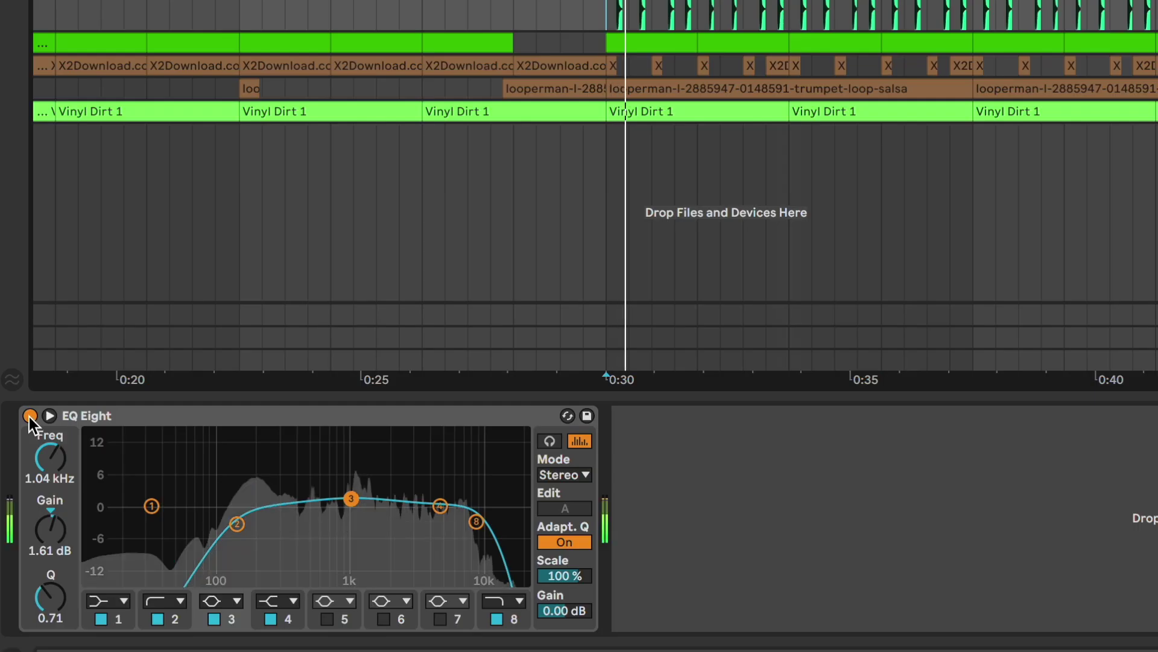
Step: Compare the second percussion with its EQ Eight bypassed and enabled
click(24, 489)
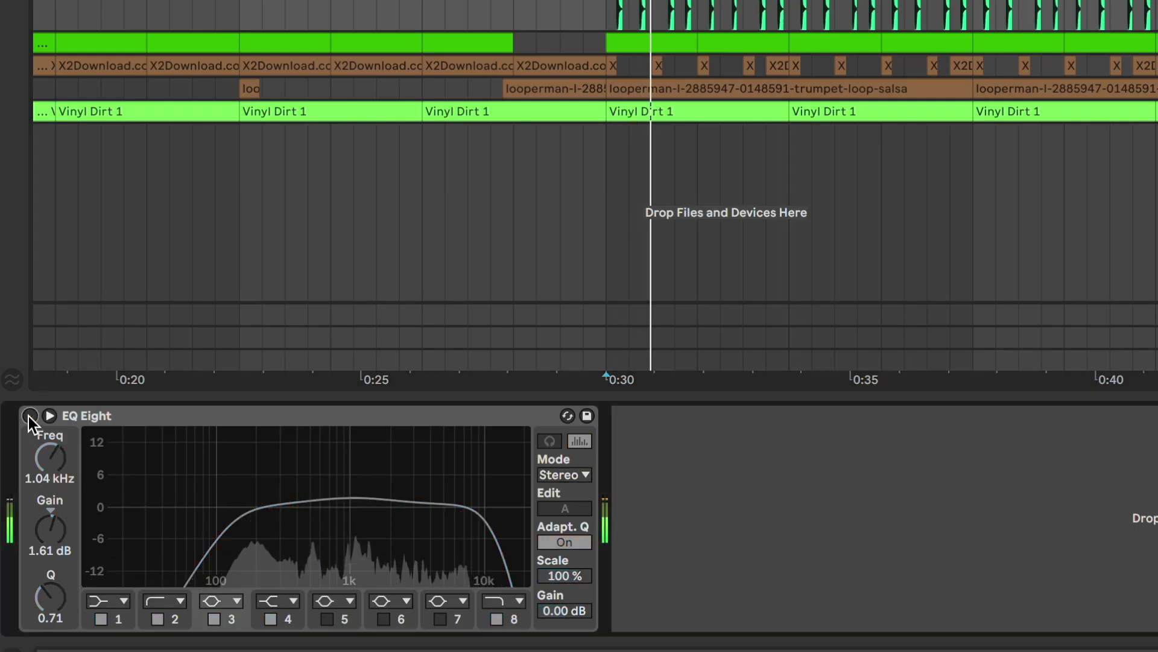
click(29, 416)
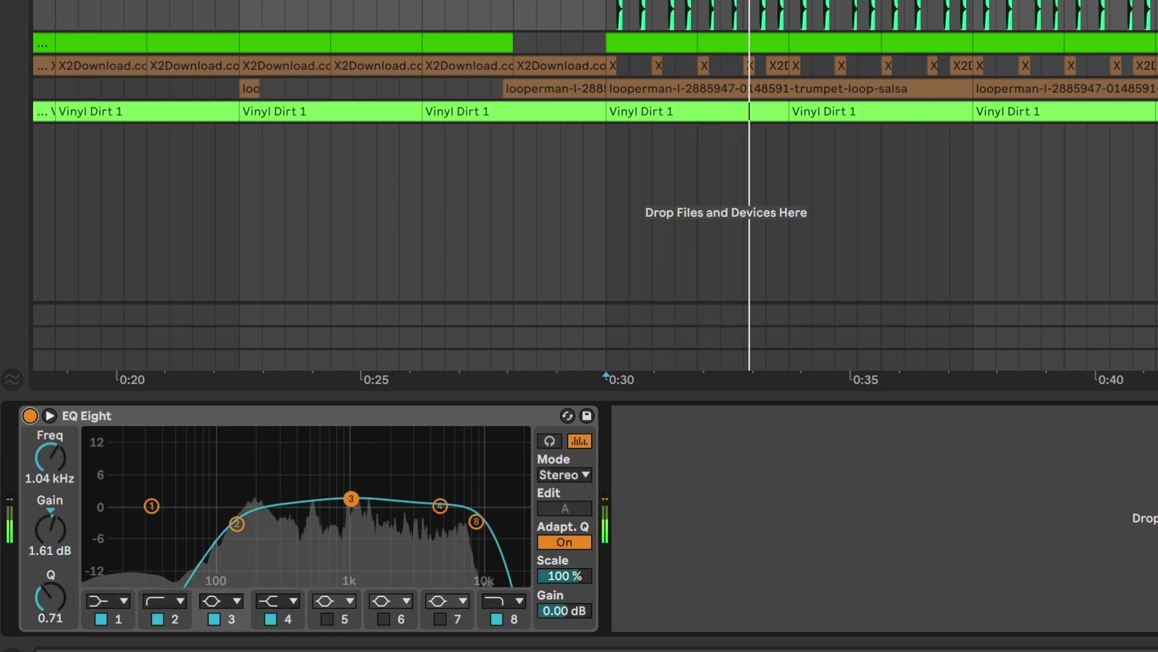
key(space)
Step: Fold track 6, unfold and solo the closed hi-hat track (track 7), and play it from bar 17
click(920, 198)
click(940, 209)
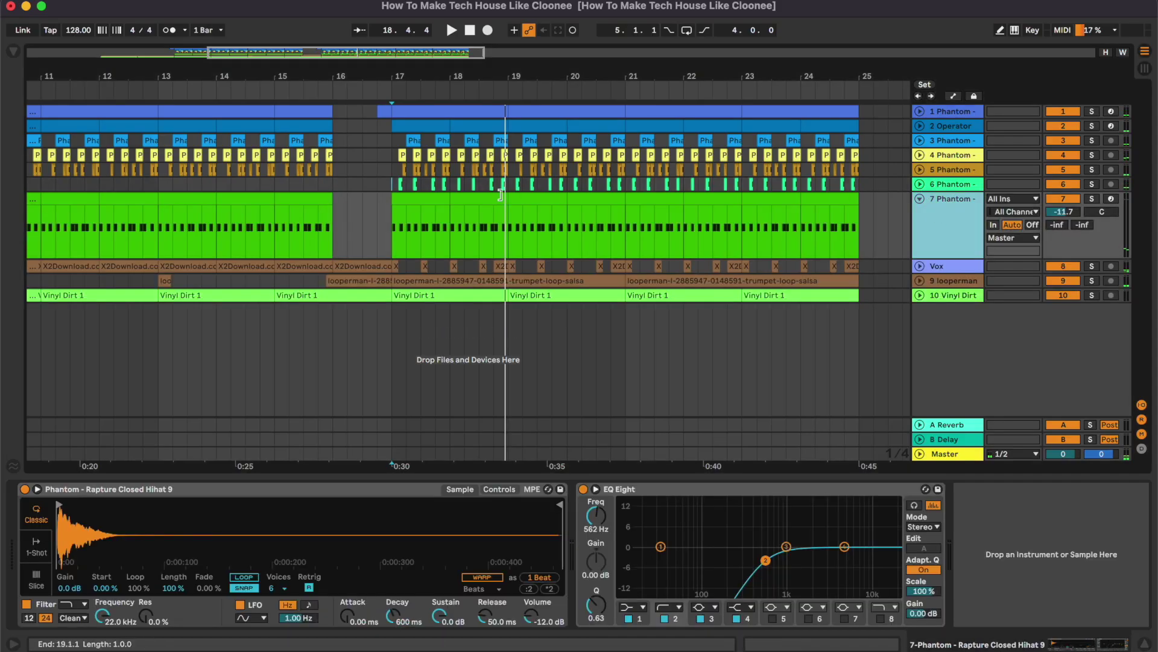
scroll(500, 195, left, 2)
click(488, 200)
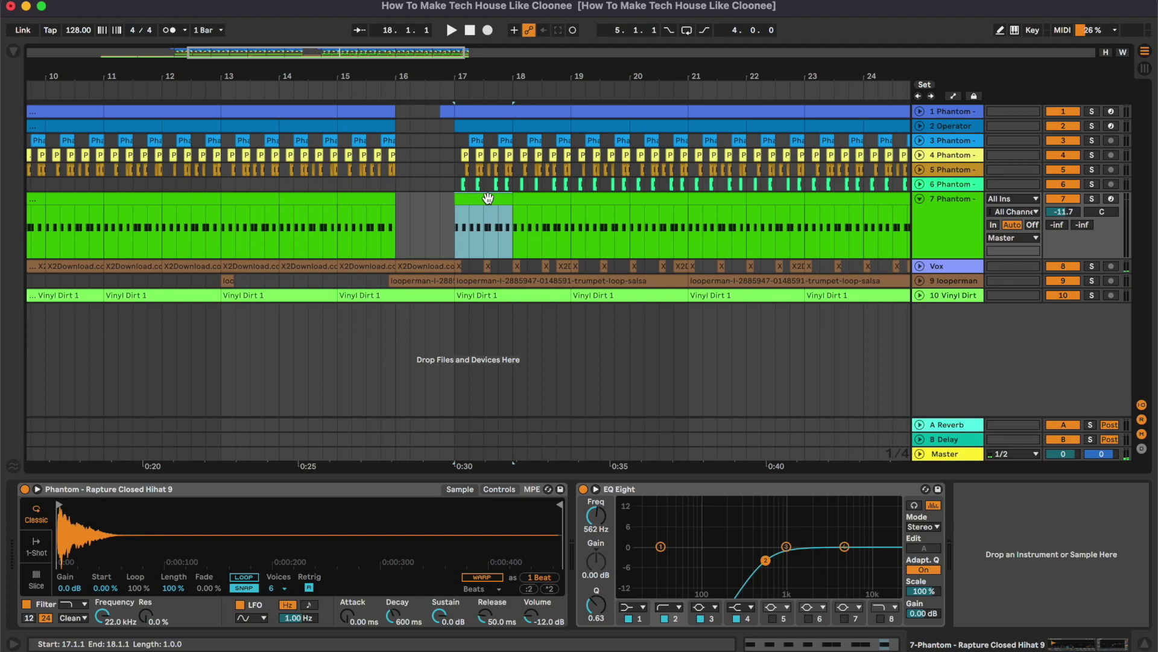
key(space)
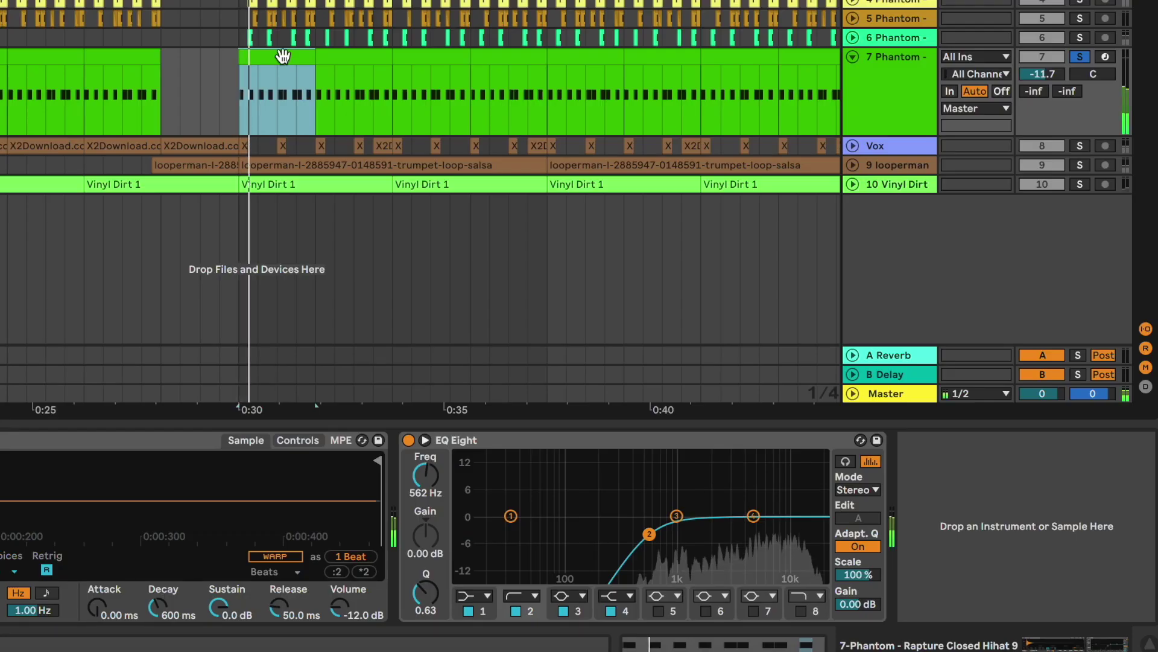
Step: Select the EQ Eight on the closed hi-hat track to show its low cut, and fold the track
double_click(489, 198)
click(796, 500)
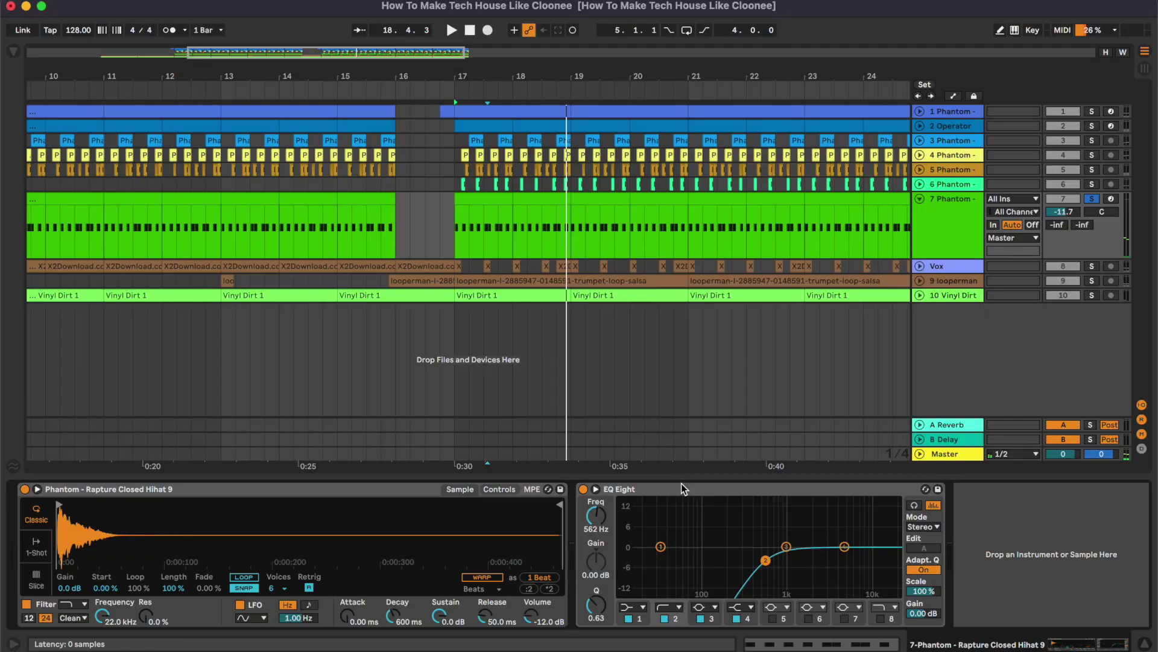
click(681, 489)
click(919, 199)
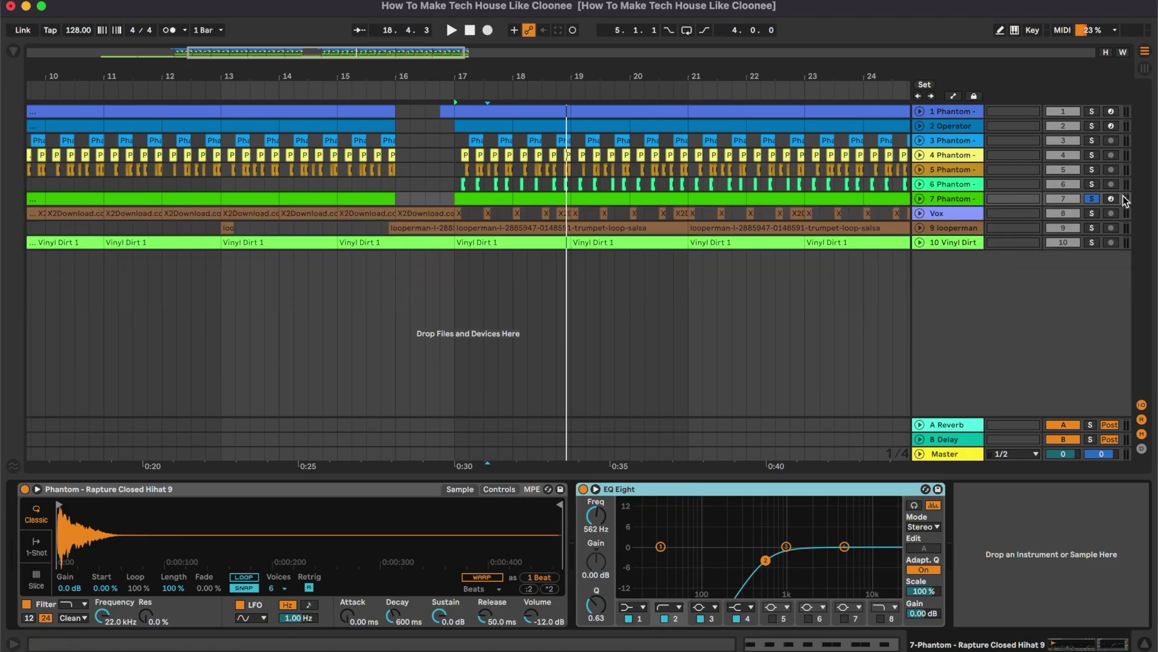
Step: Solo tracks 1 and 3 to 7 together and play the full drum section from around bar 17
click(1095, 185)
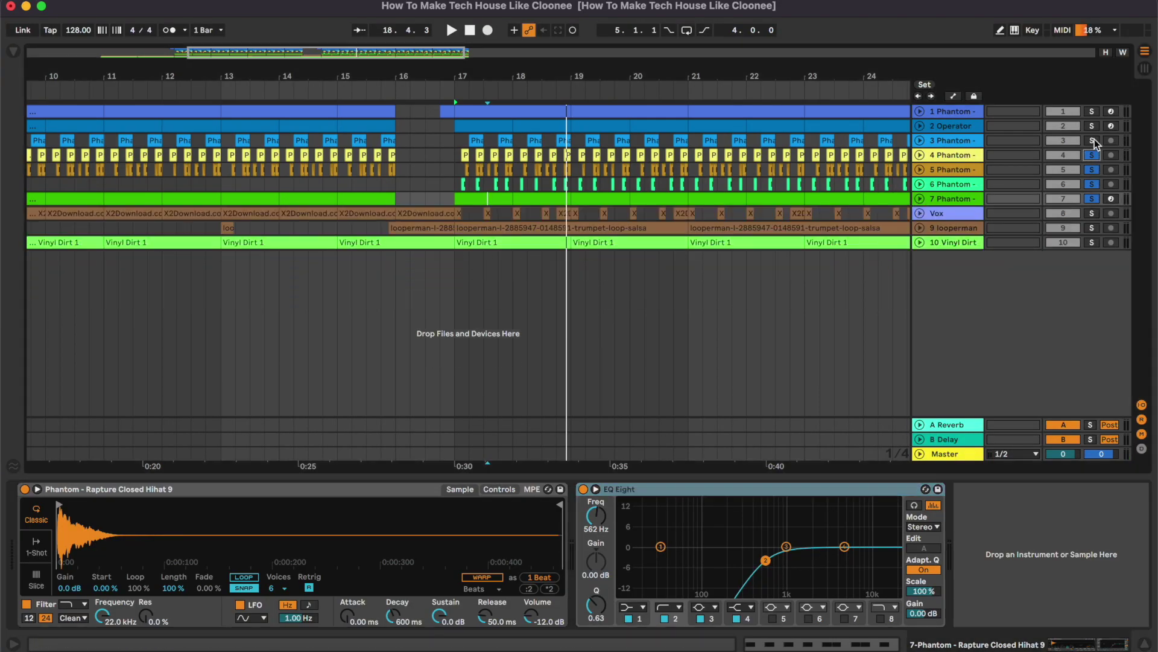
click(1092, 141)
key(space)
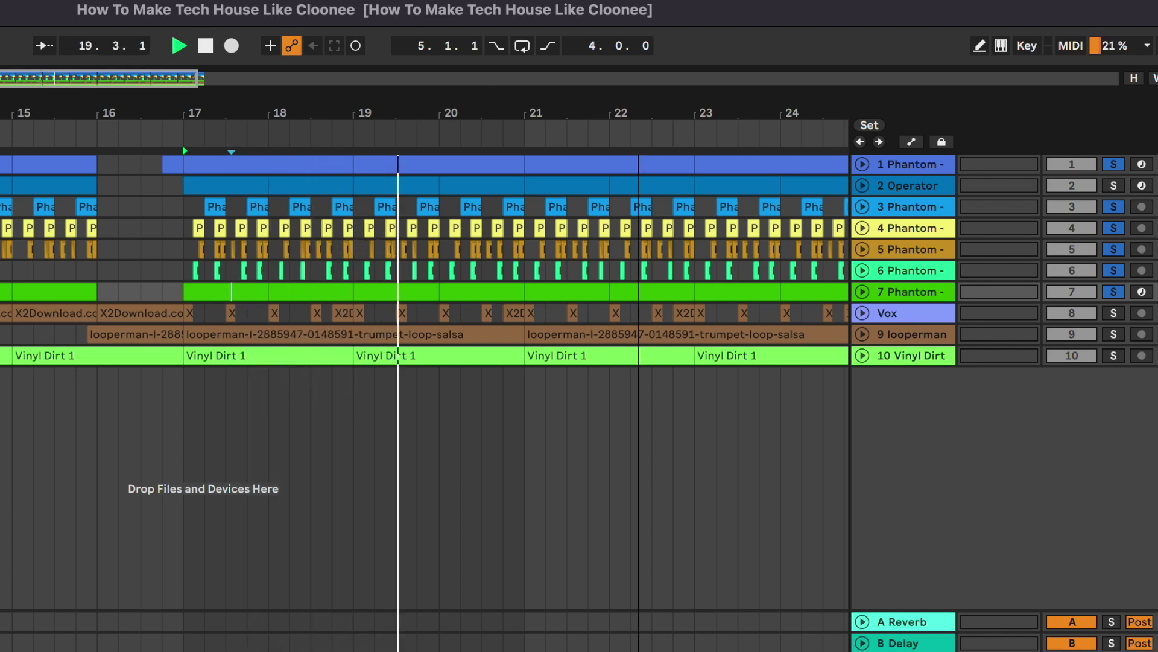
drag(638, 112, 638, 88)
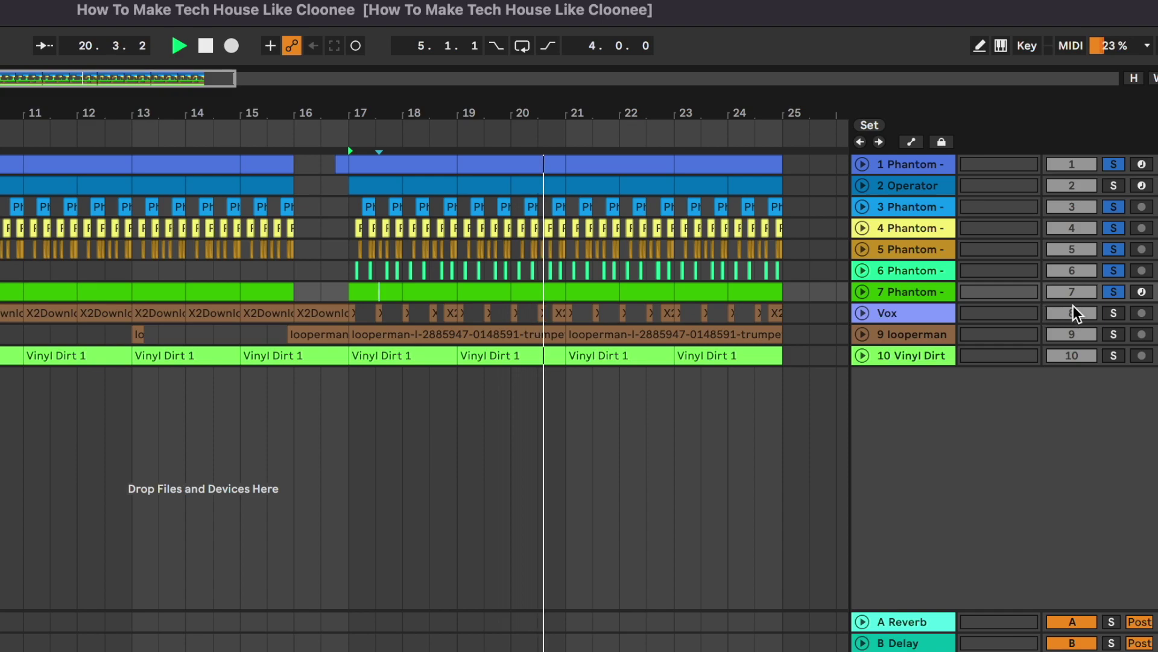
Step: Clear the drum solos, unfold and solo the Vox track, and play the vocal from bar 9
double_click(945, 209)
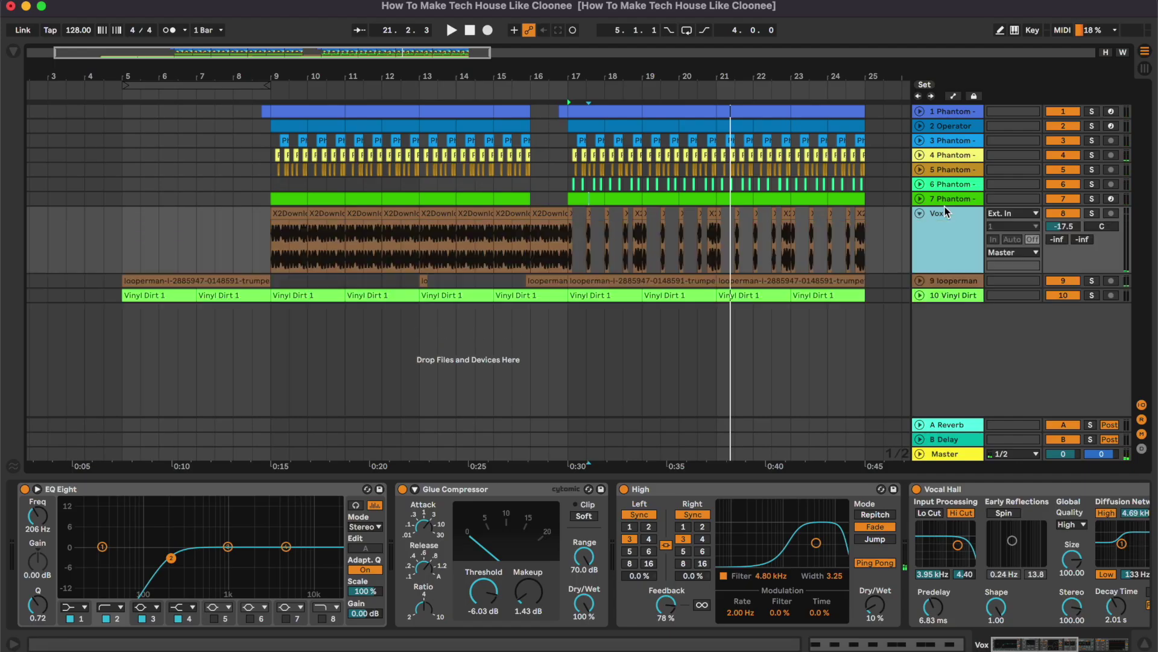
click(266, 245)
key(plus)
key(plus)
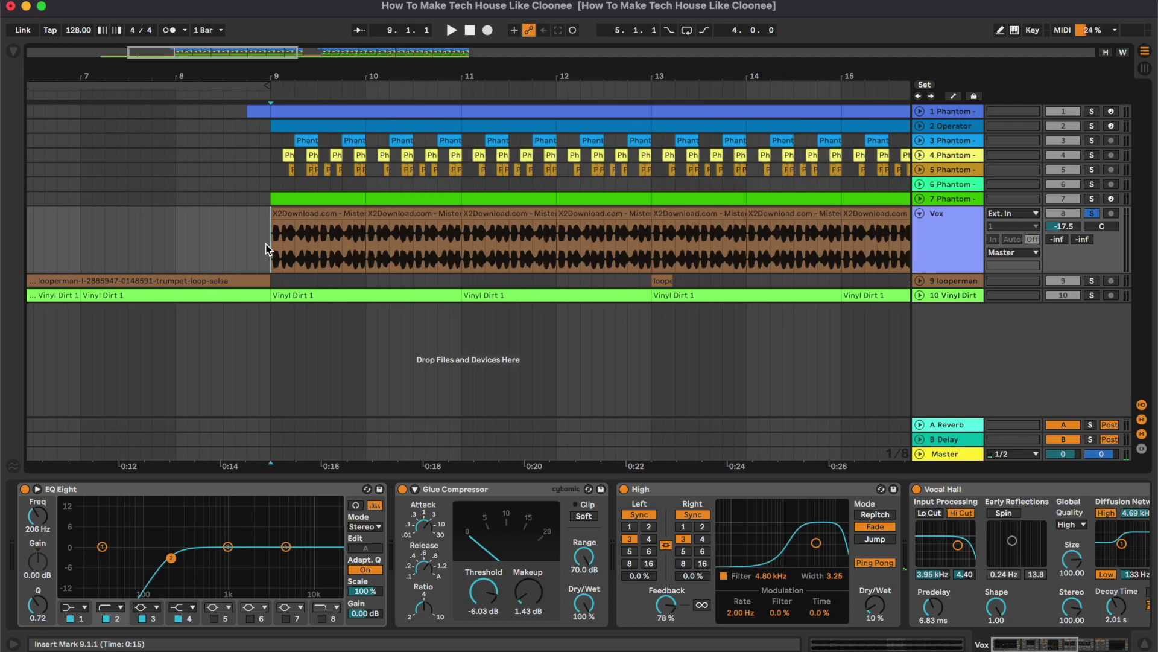
scroll(266, 244, right, 2)
scroll(265, 244, right, 2)
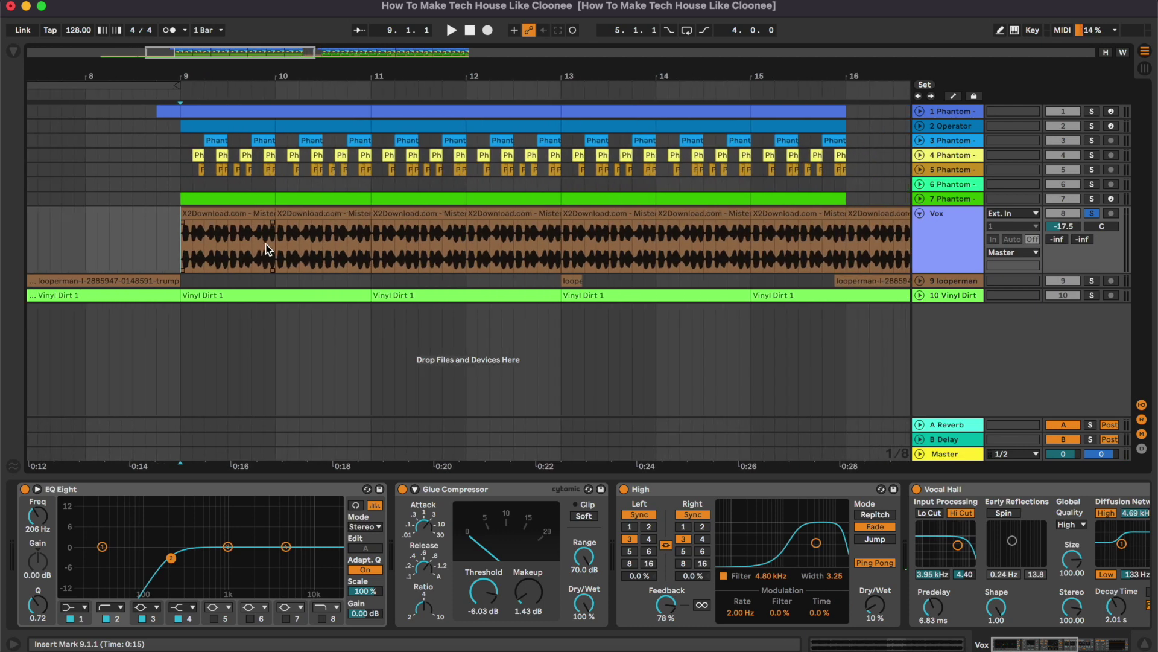
key(space)
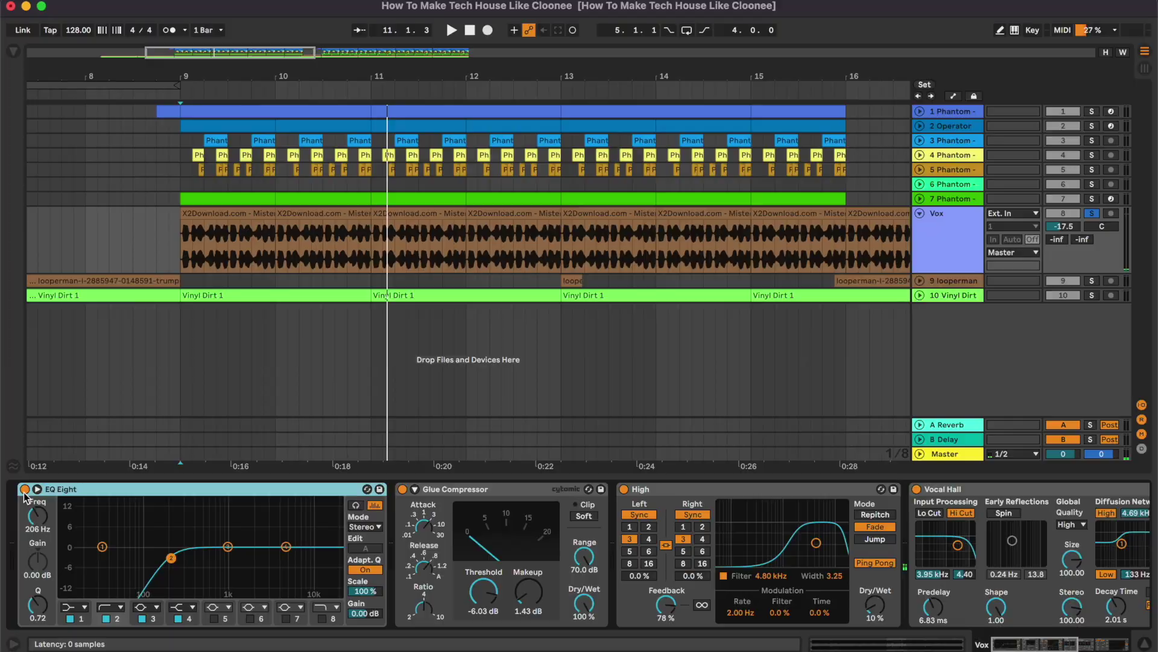
Step: Compare the vocal with its EQ Eight bypassed and enabled
click(24, 491)
key(space)
click(24, 491)
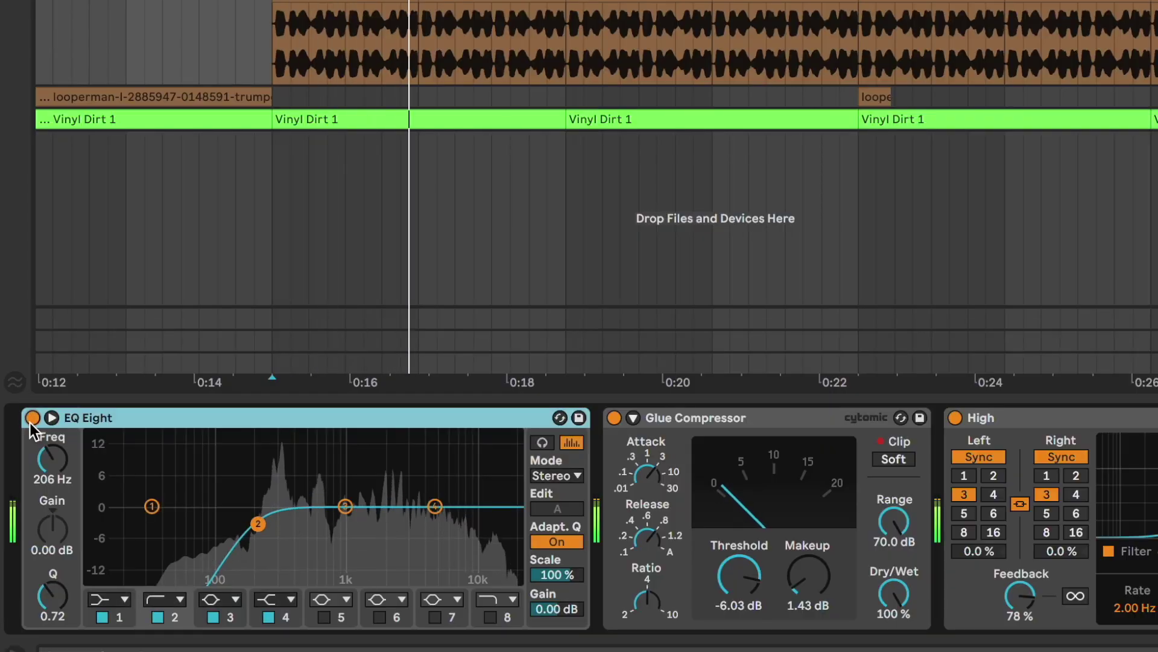
key(space)
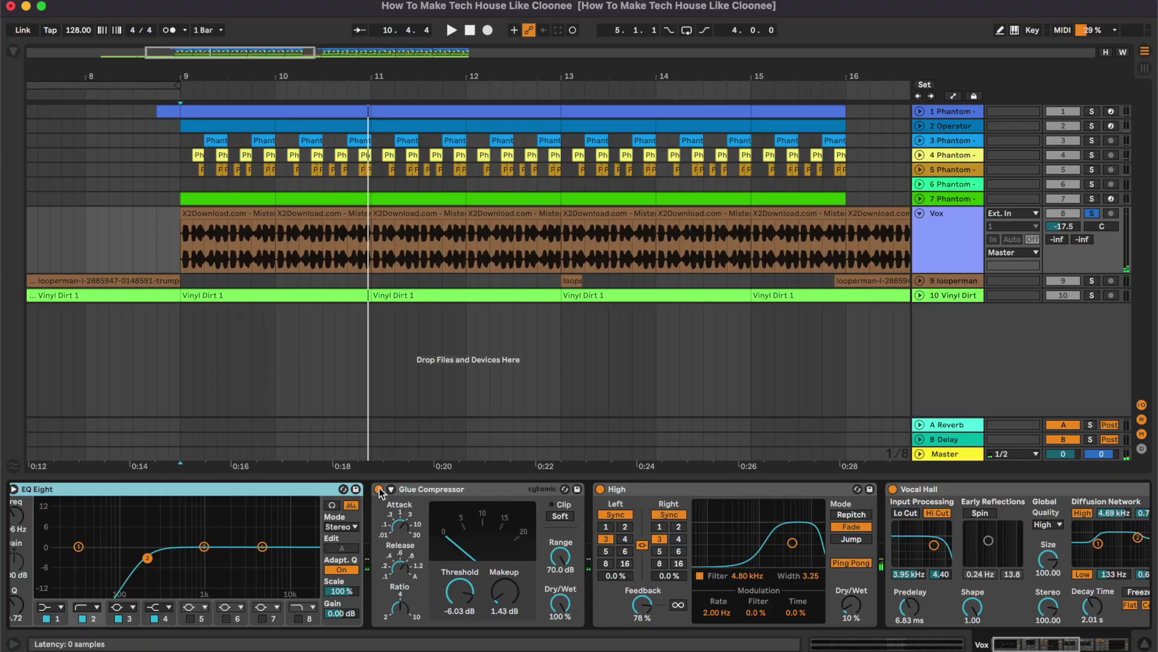
Step: Compare the vocal with its Glue Compressor bypassed and enabled
click(378, 489)
key(space)
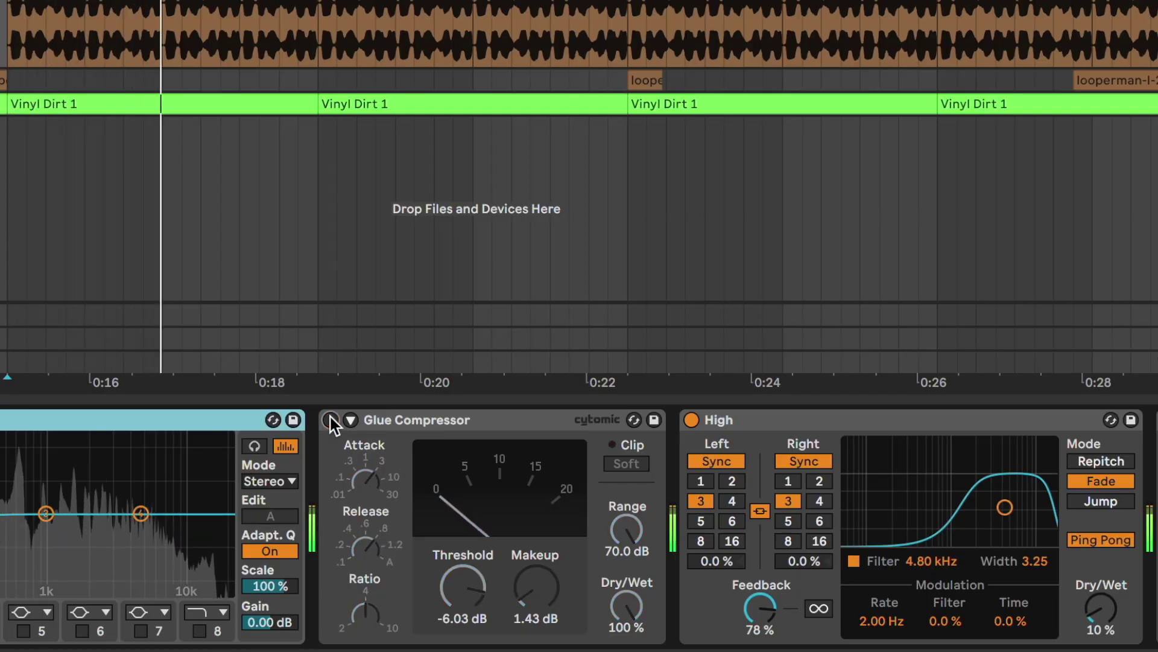
click(331, 420)
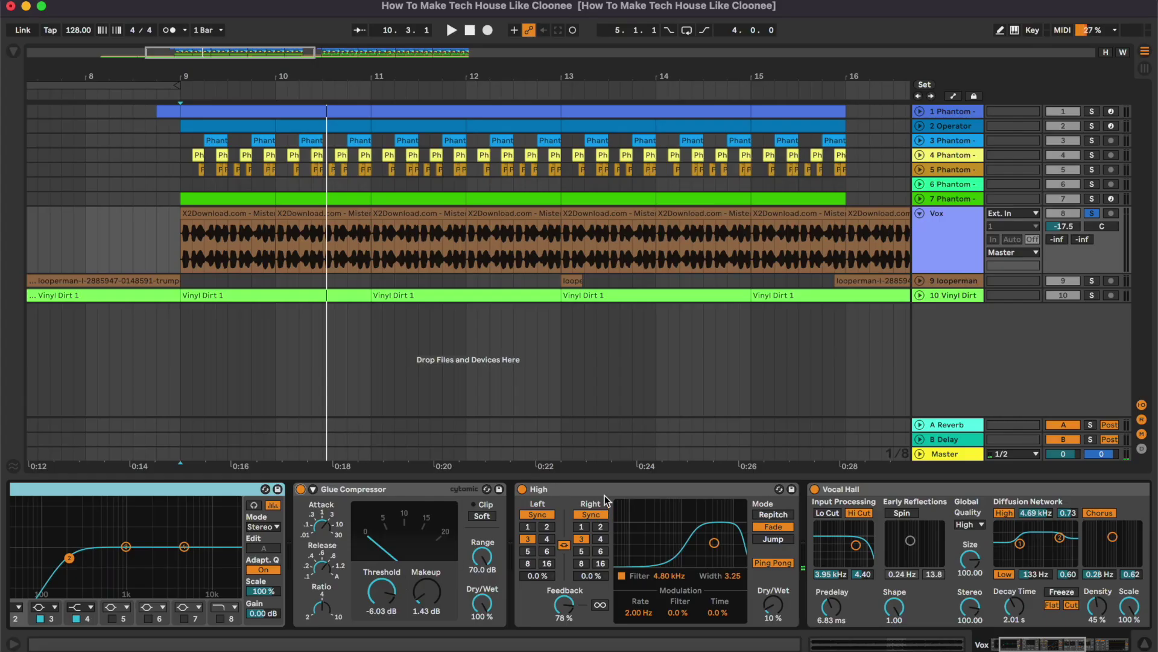
Step: Compare the vocal with the High delay bypassed and enabled, audition a much higher Dry/Wet, and return it to 10 %
click(605, 490)
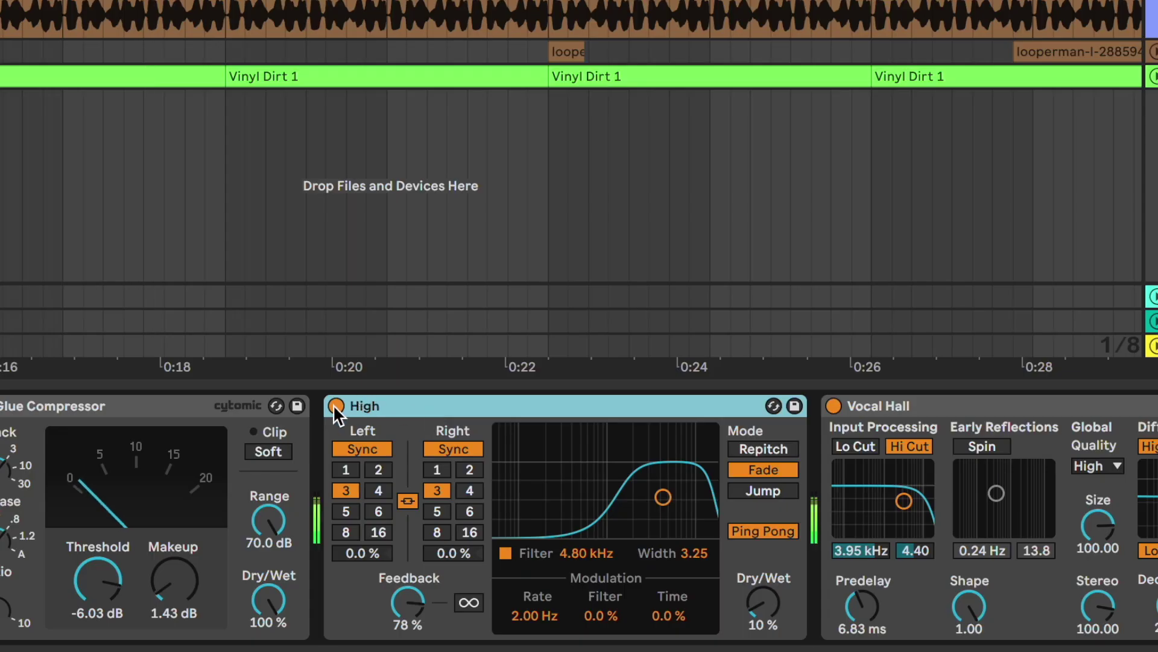
click(334, 405)
click(333, 403)
drag(761, 624, 761, 600)
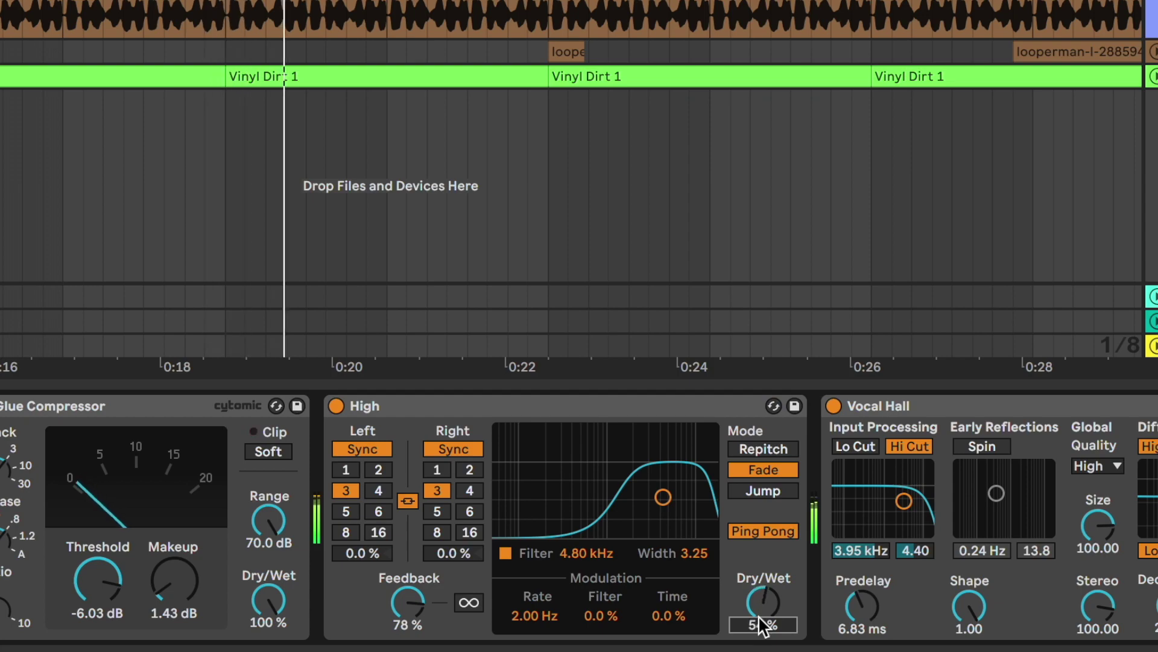
scroll(917, 551, right, 6)
key(space)
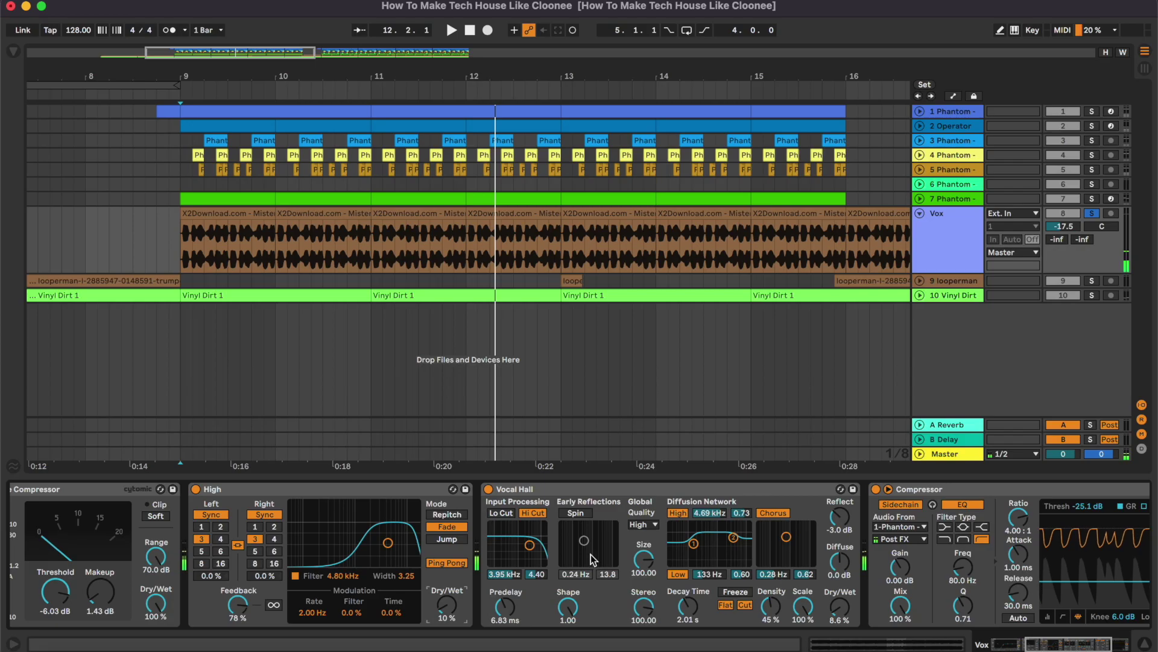
Step: Compare the vocal with the Vocal Hall reverb bypassed and enabled, then audition its Dry/Wet amount and leave it at 8.0 %
scroll(452, 504, right, 3)
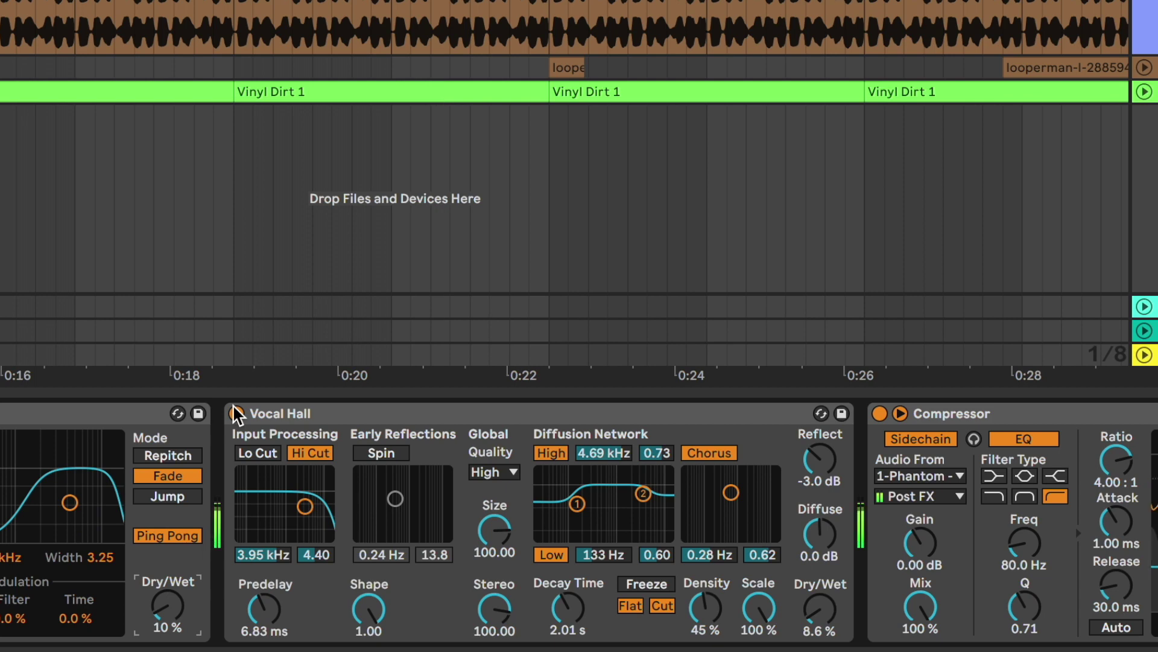
click(235, 413)
key(space)
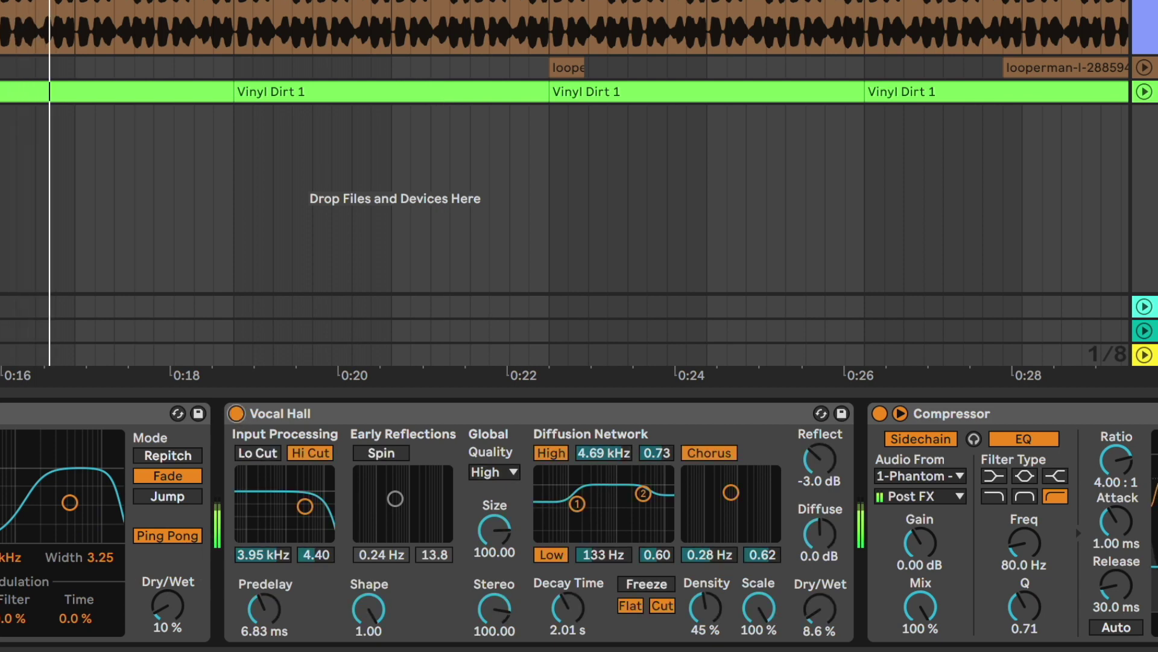
double_click(819, 615)
drag(818, 615, 821, 640)
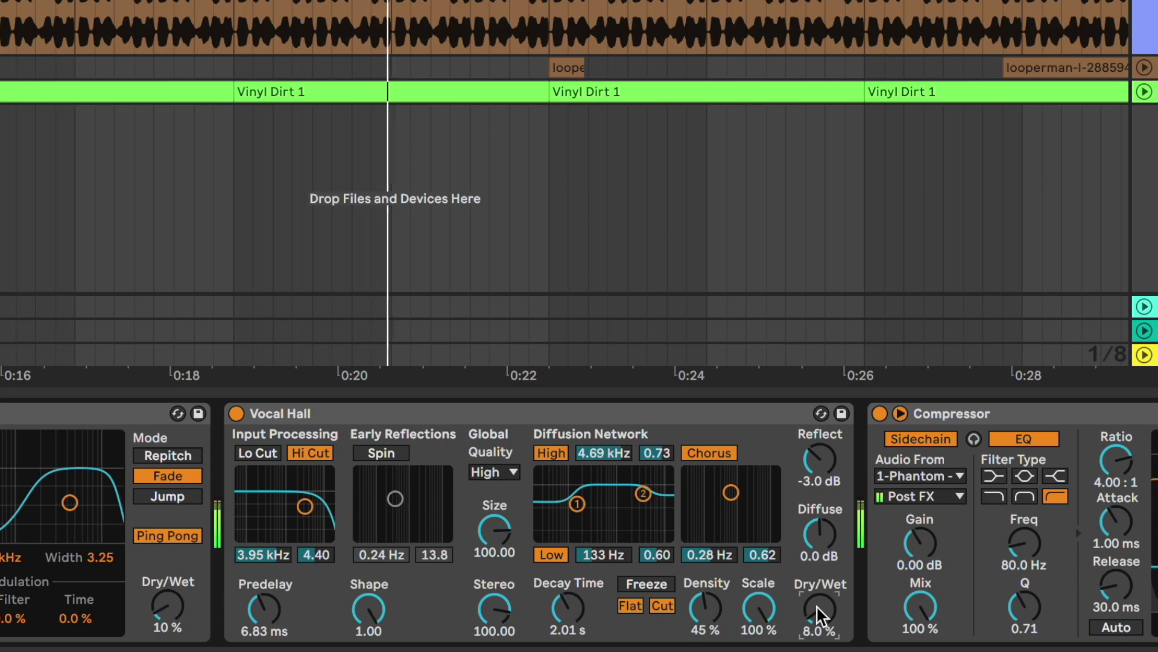
Step: Select the sidechain Compressor at the end of the vocal's effect chain, and fold the Vox track
scroll(819, 615, right, 3)
click(822, 417)
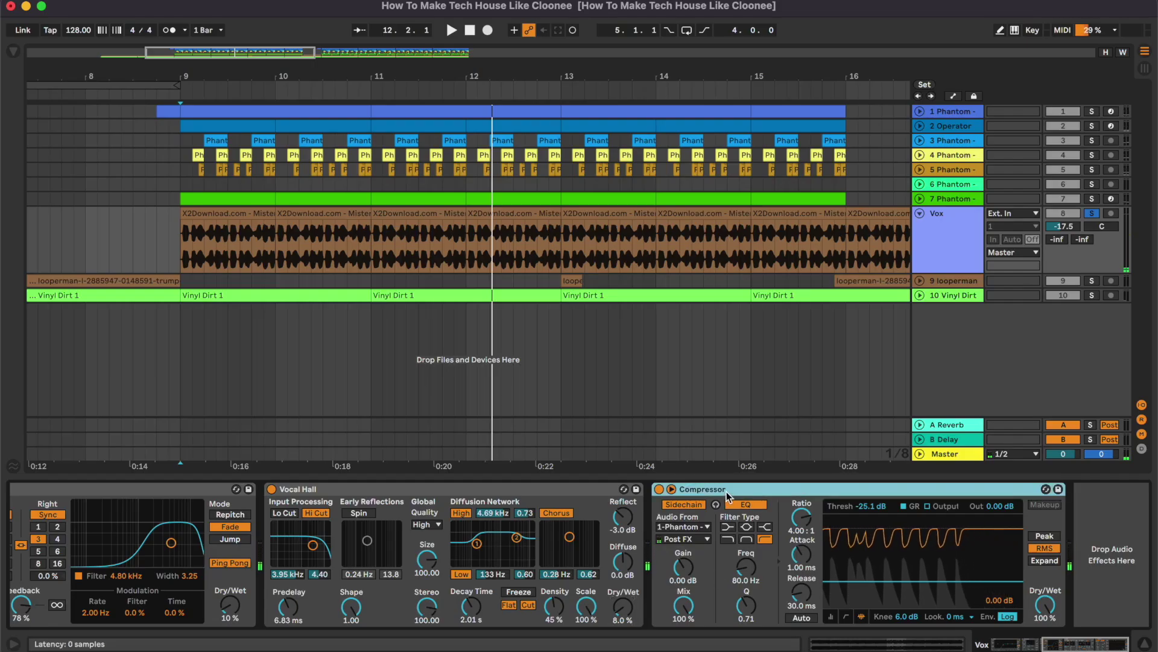
scroll(737, 196, left, 1)
click(920, 214)
Step: Unfold and solo the looperman trumpet loop track (track 9) and play it from bar 5
click(943, 228)
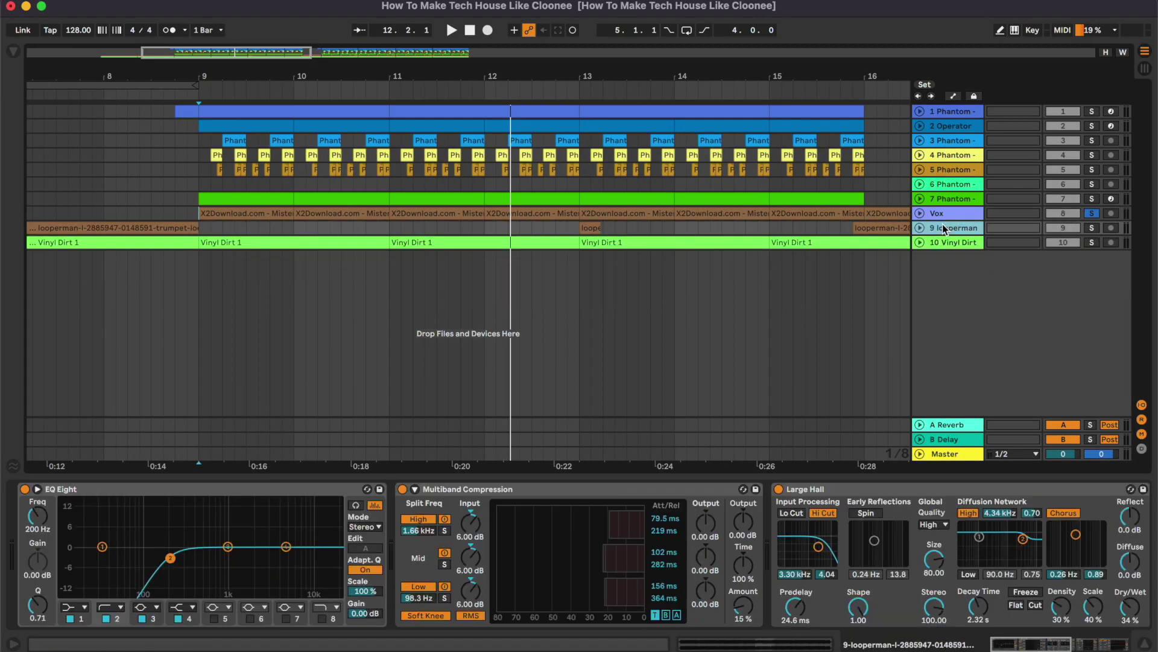
key(Right)
click(705, 247)
key(minus)
key(minus)
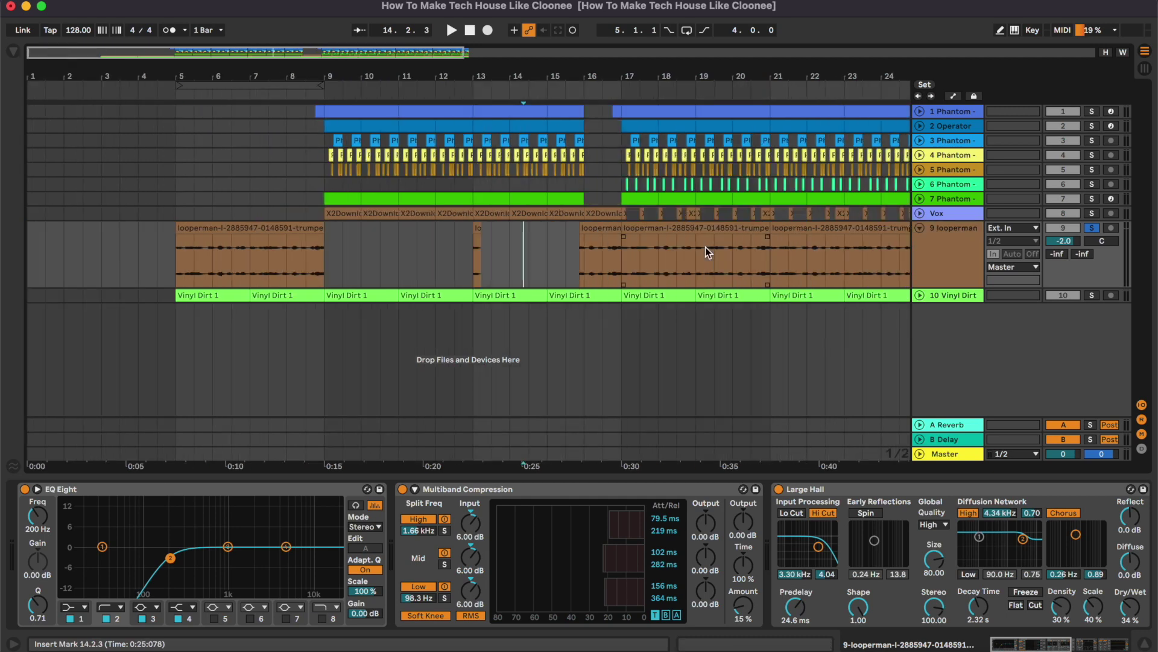
click(181, 255)
key(plus)
key(plus)
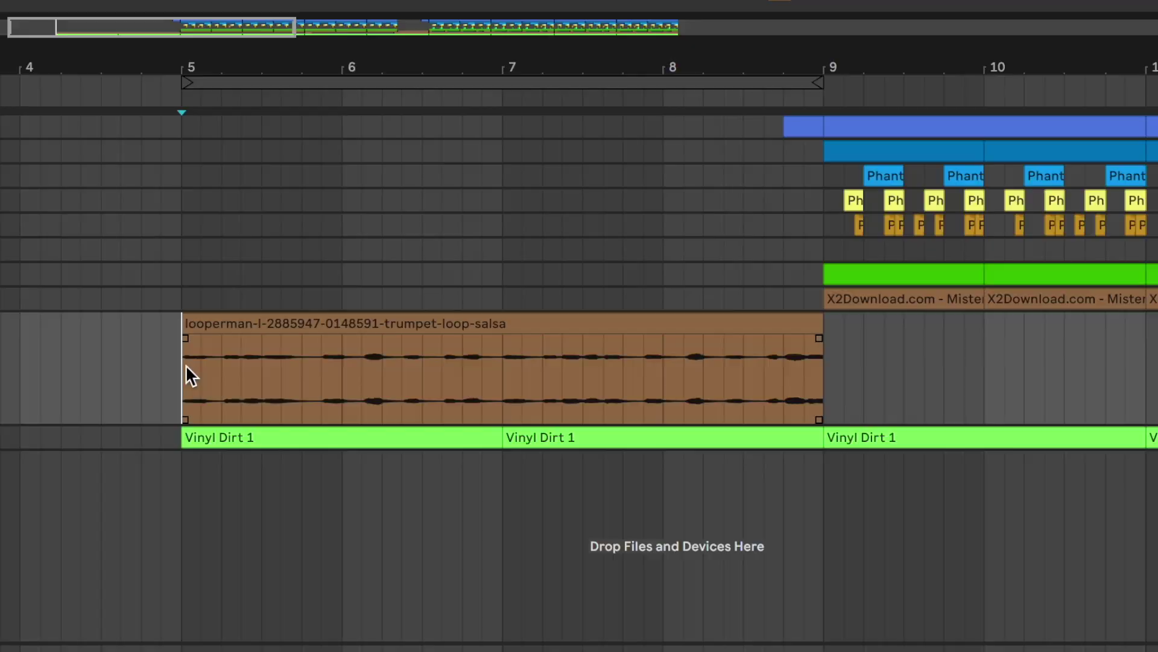
key(space)
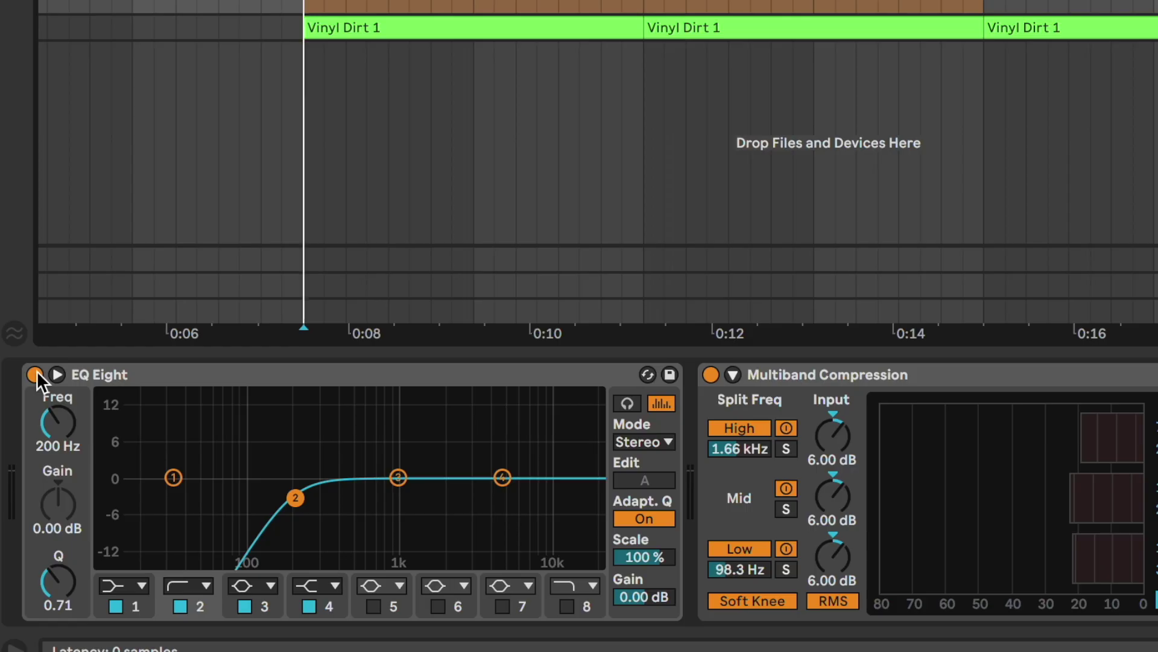
Step: Compare the trumpet loop with its EQ Eight bypassed and enabled, and bring its Multiband Compression into view
click(25, 489)
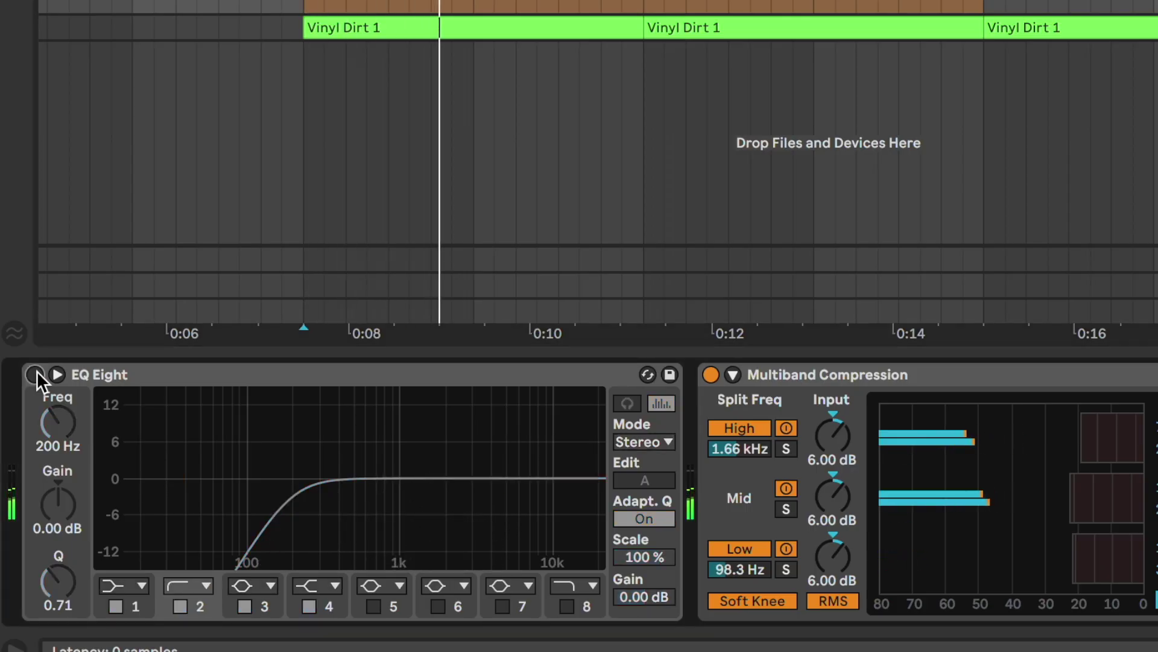
click(36, 373)
scroll(589, 446, right, 5)
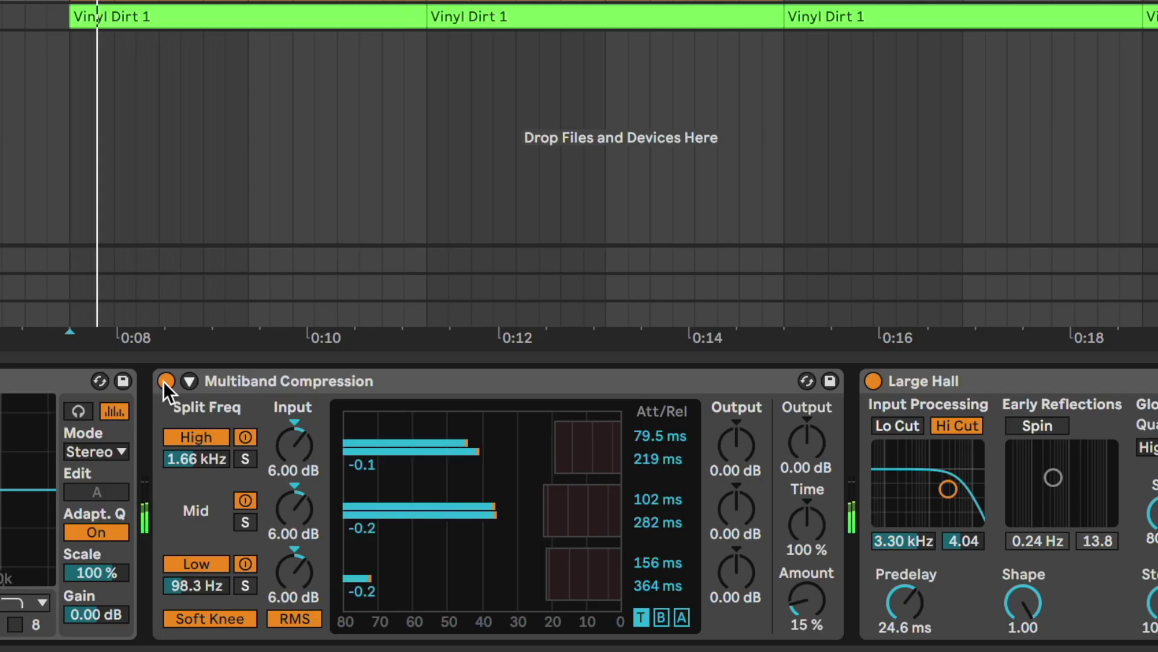
Step: Compare the trumpet loop with its Multiband Compression bypassed and enabled, and set the compression Amount to 17 %
click(227, 489)
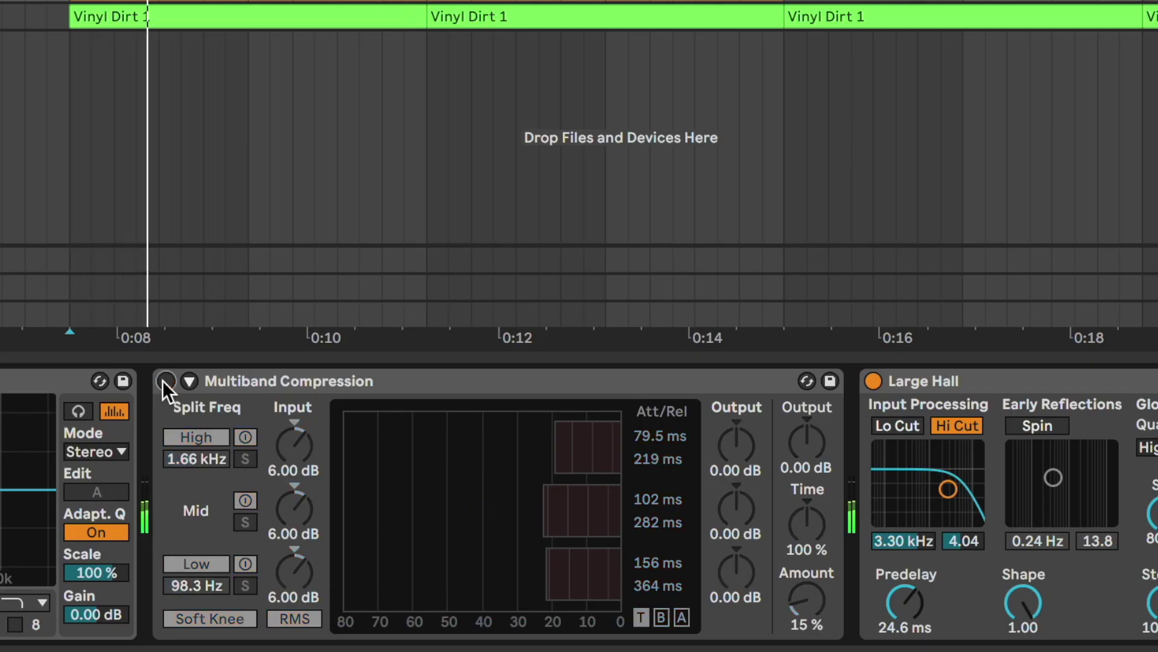
click(226, 489)
mouse_move(811, 615)
mouse_down()
mouse_move(811, 567)
mouse_move(816, 617)
mouse_up()
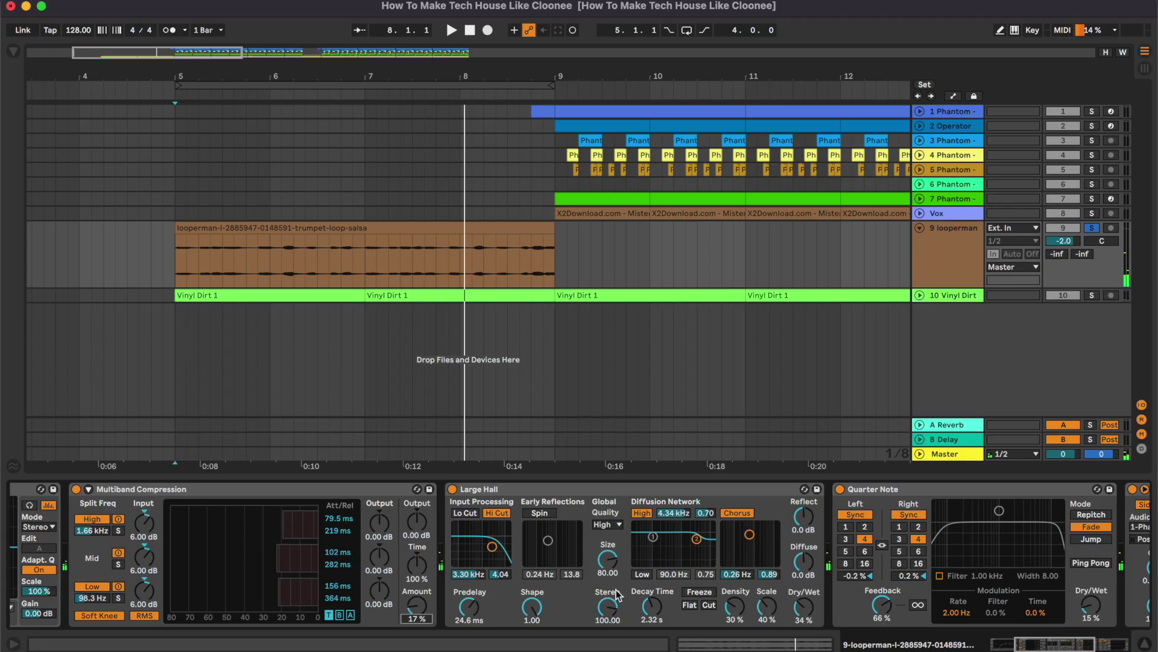
Step: Audition the Dry/Wet amount of the trumpet loop's Large Hall reverb and leave it at 30 %
scroll(615, 592, right, 3)
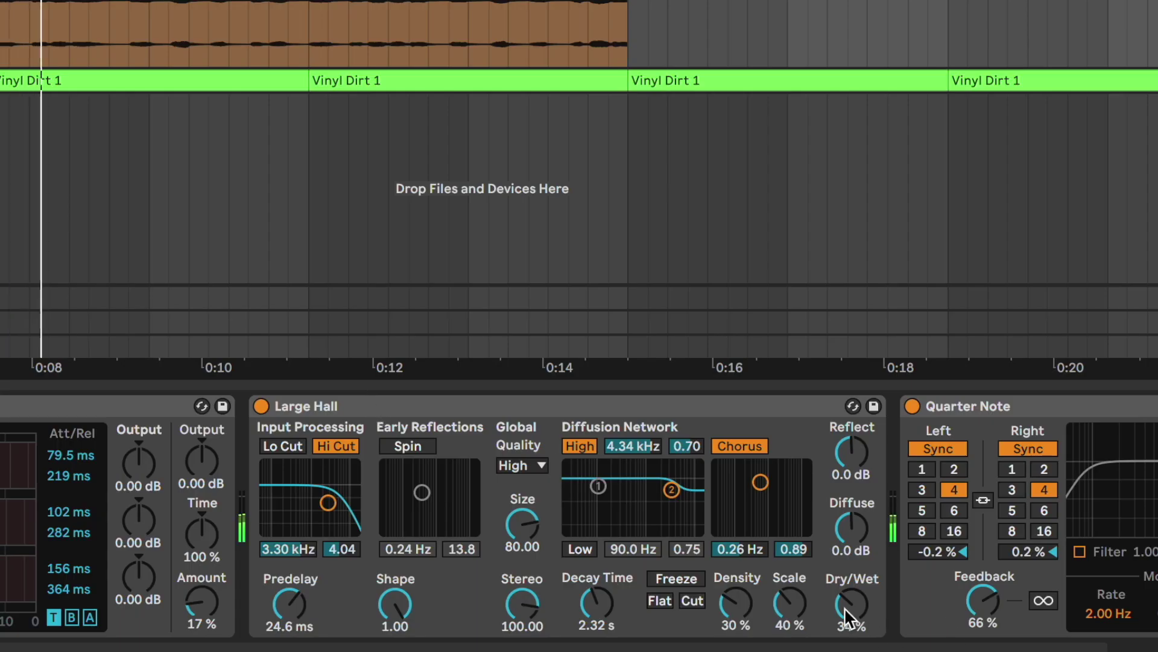
drag(687, 607, 688, 588)
drag(851, 603, 851, 593)
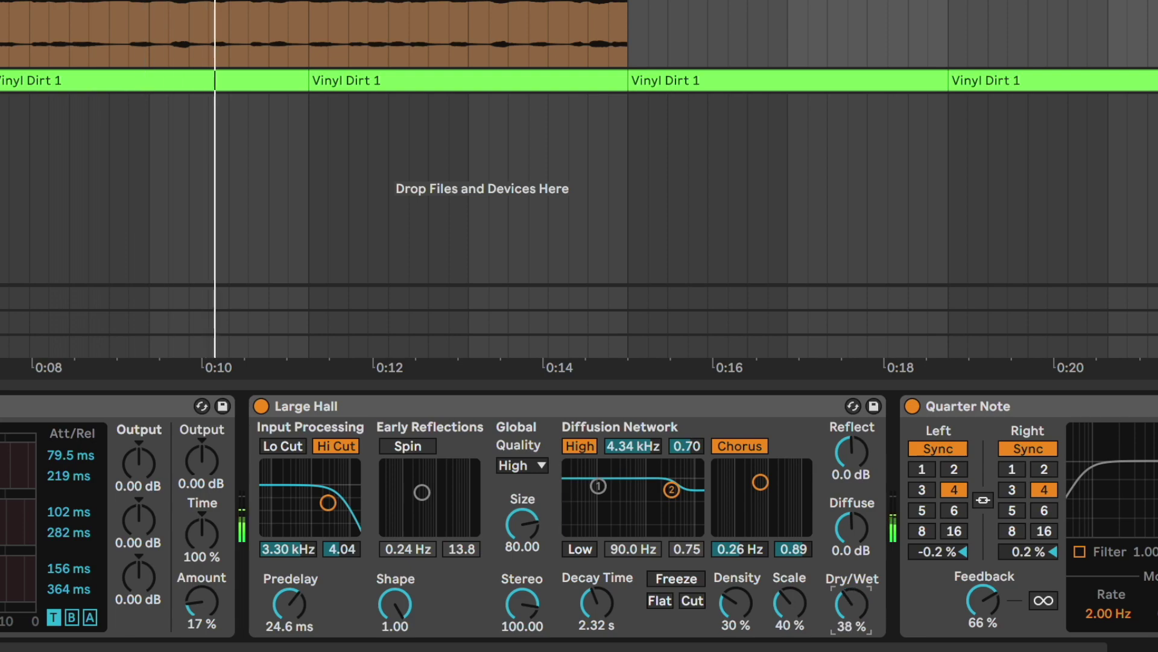
Step: Audition the Quarter Note delay's Dry/Wet at 15 %, select the sidechain Compressor after it, and stop playback
scroll(844, 603, right, 5)
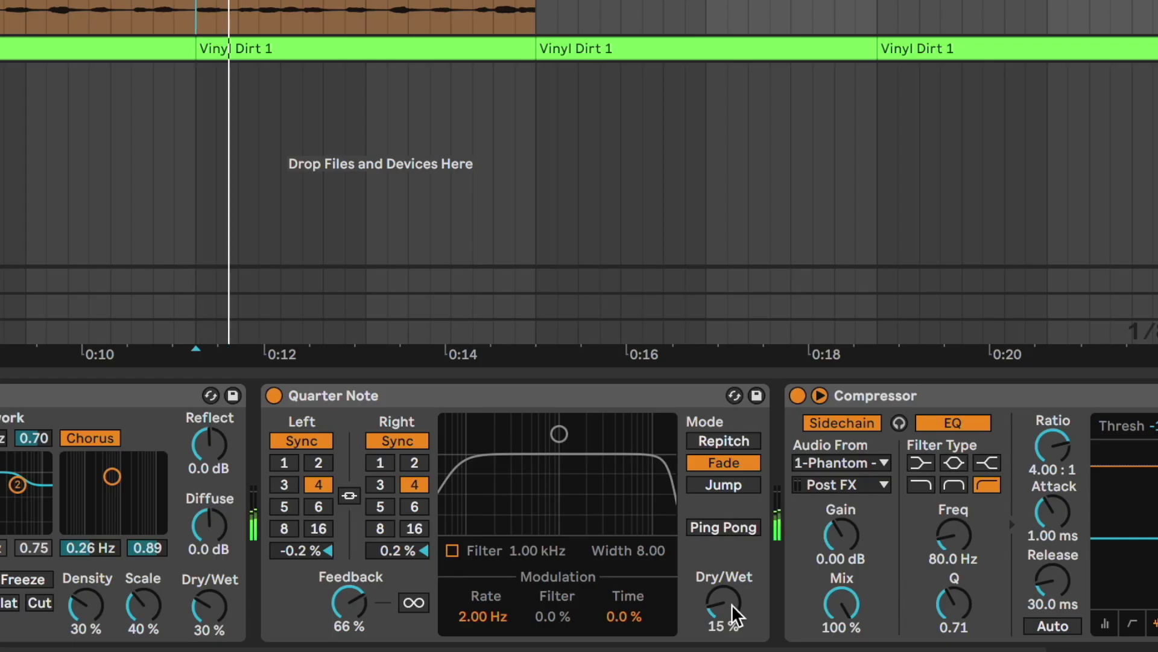
drag(687, 605, 732, 608)
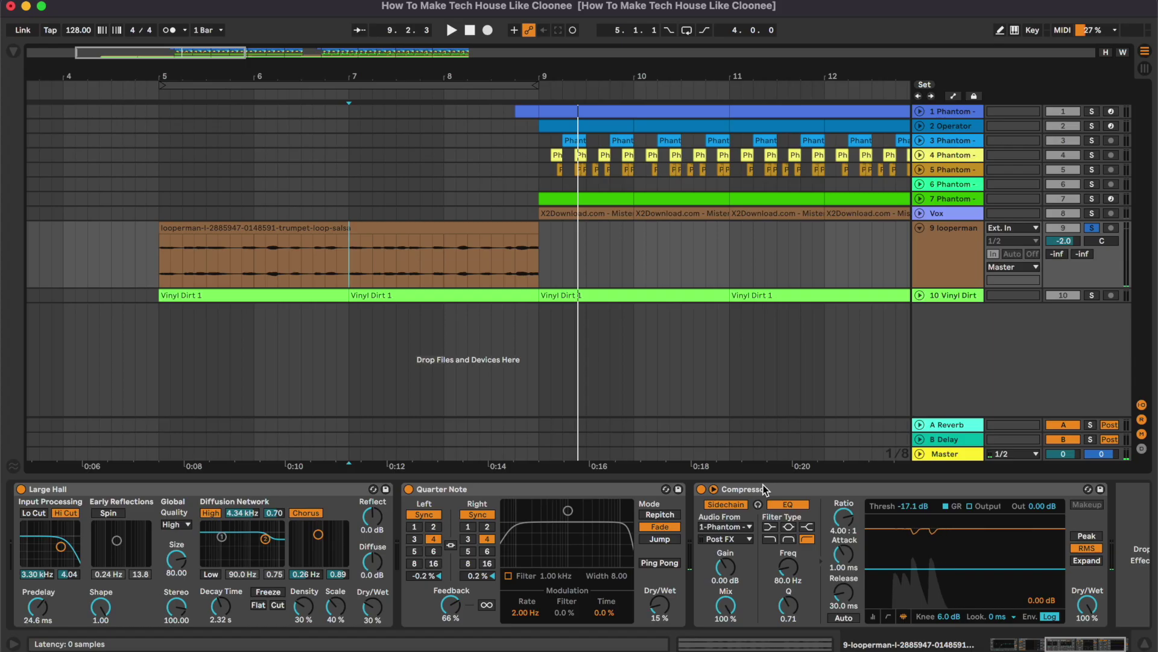
click(907, 389)
key(space)
Step: Fold the looperman trumpet track, unfold and solo the Vinyl Dirt track (track 10), and play it from bar 5
click(724, 379)
key(w)
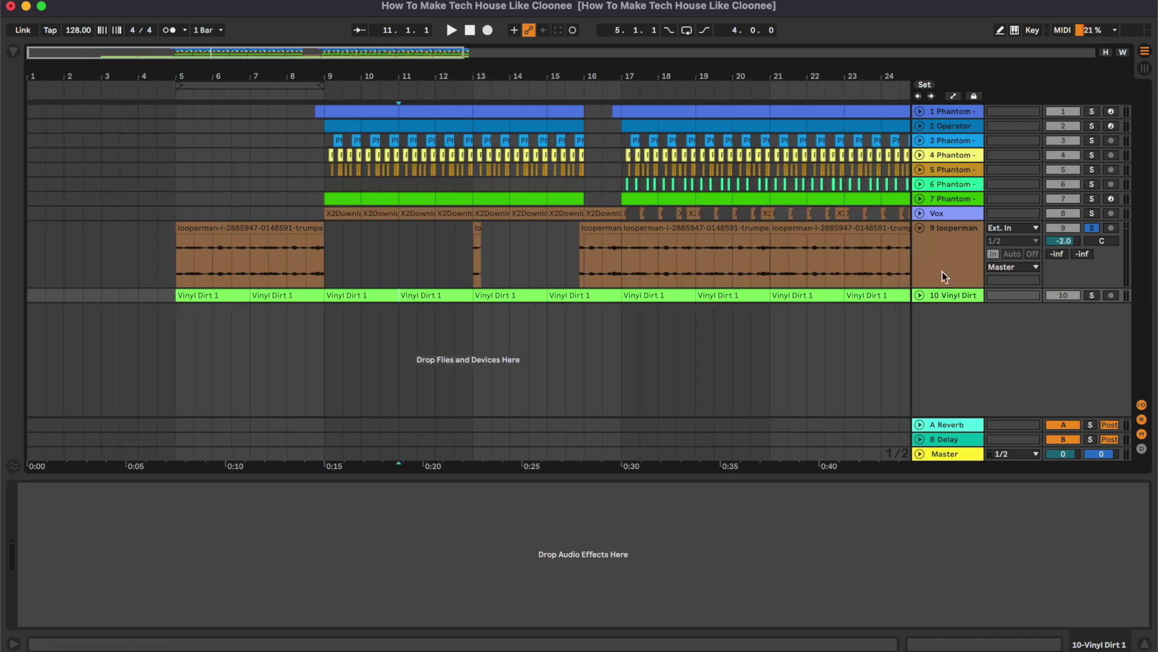
click(935, 259)
key(Left)
key(Down)
key(Right)
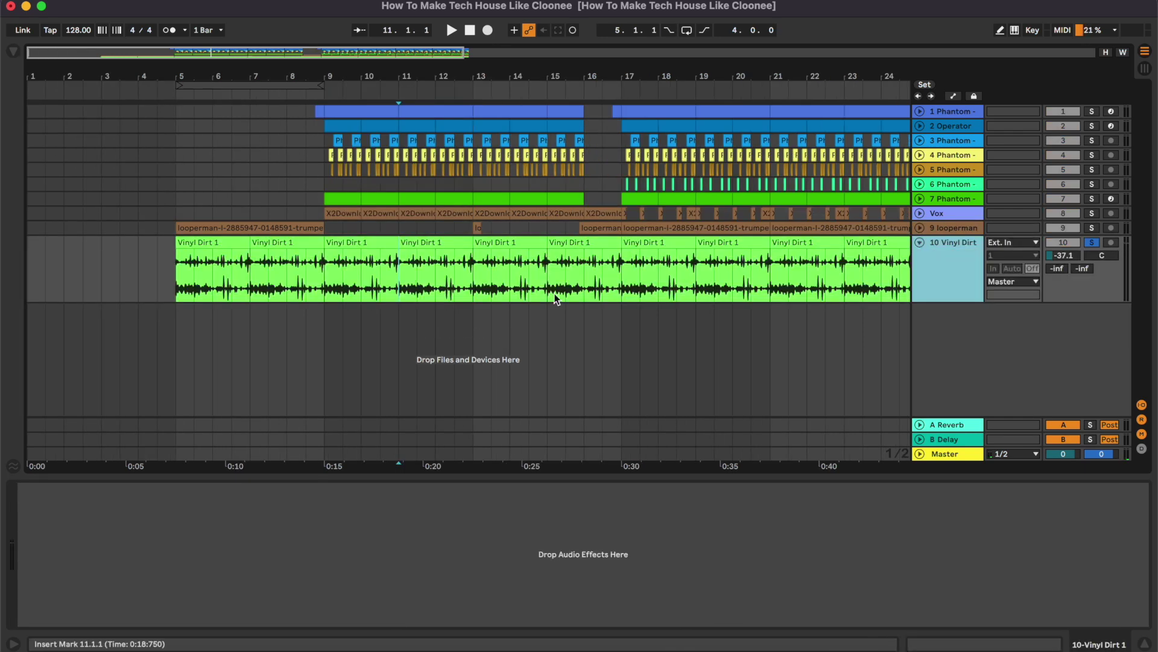
click(170, 291)
key(space)
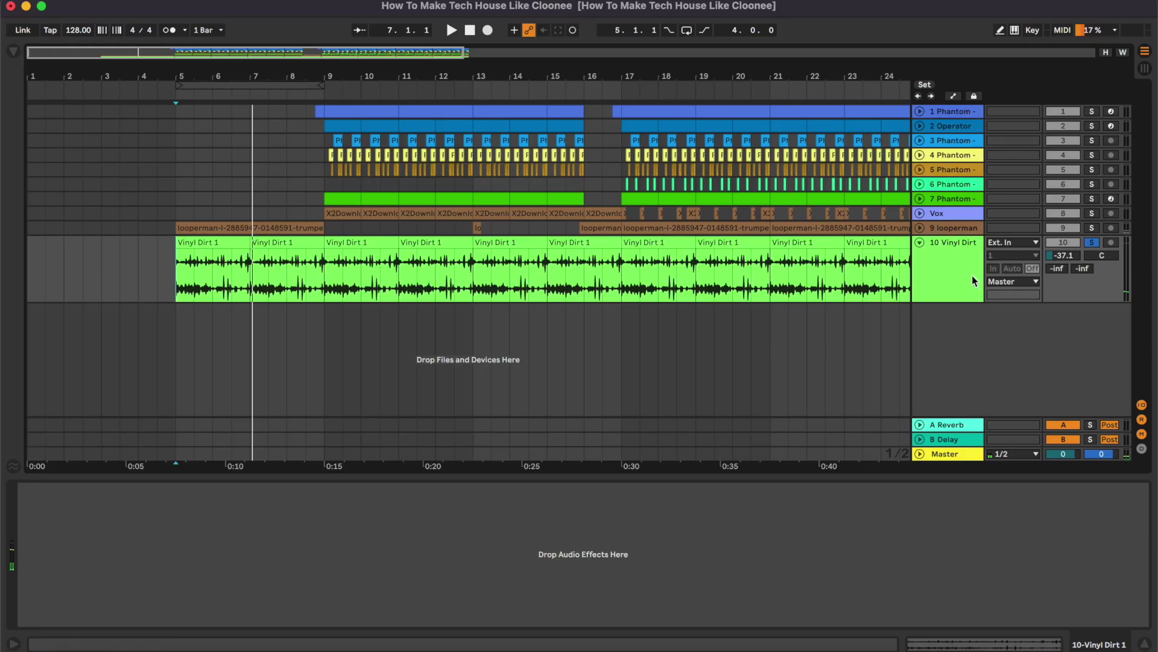
Step: Fold the Vinyl Dirt track and play the full arrangement from bar 5 with all tracks audible
click(972, 275)
key(Left)
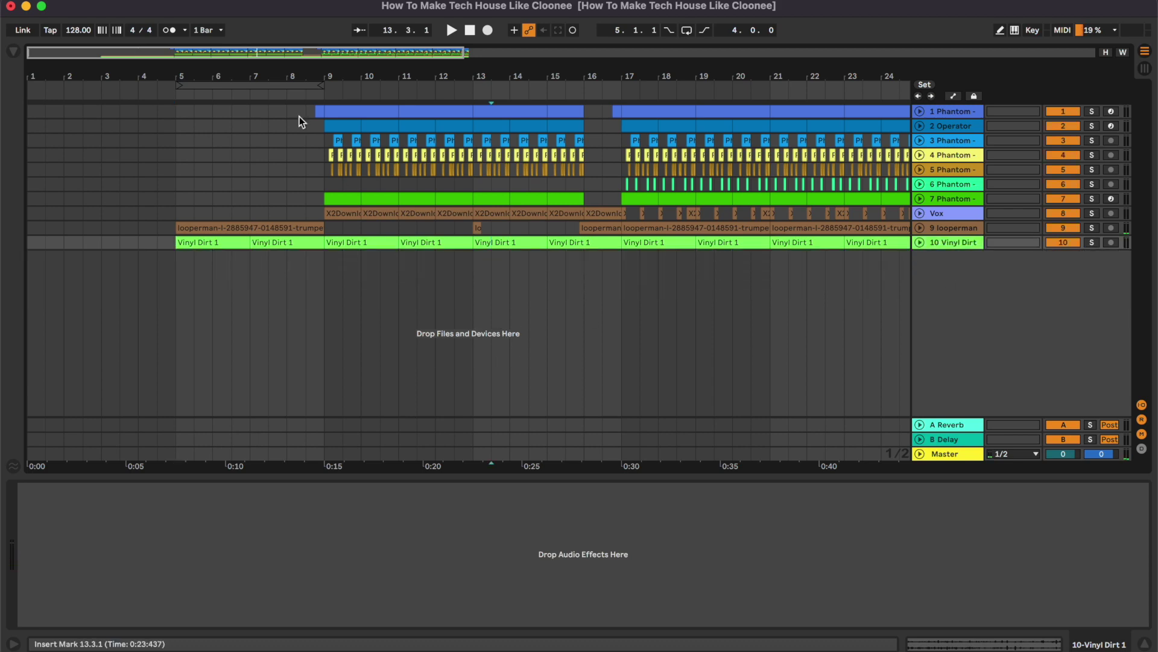
scroll(216, 131, right, 2)
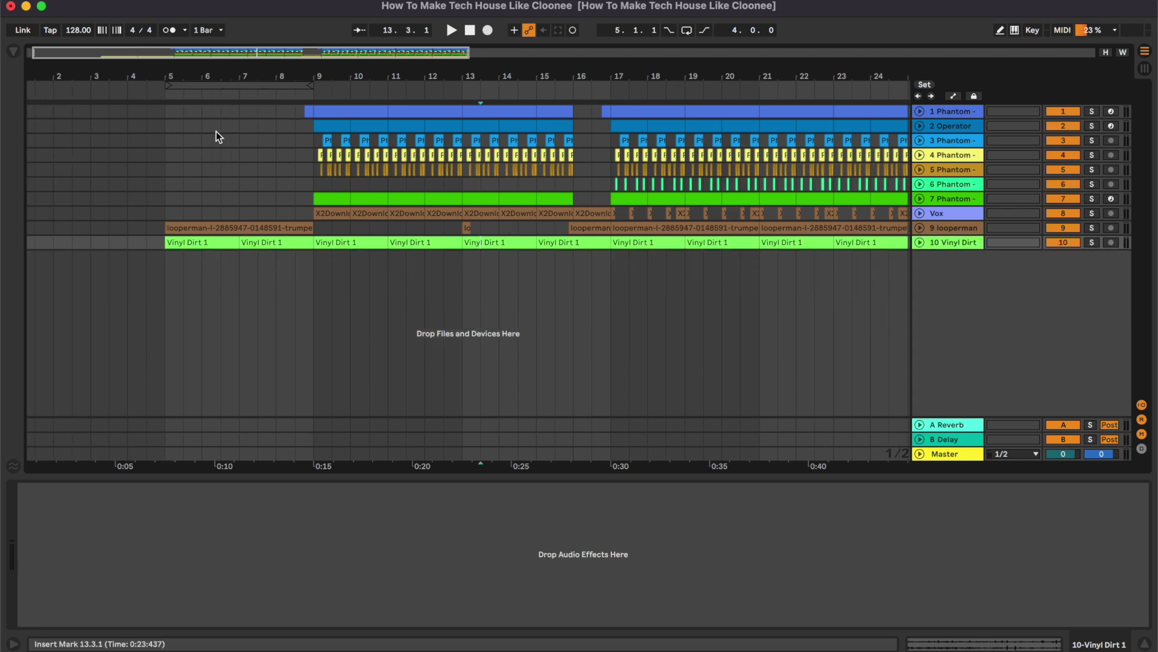
click(157, 108)
key(space)
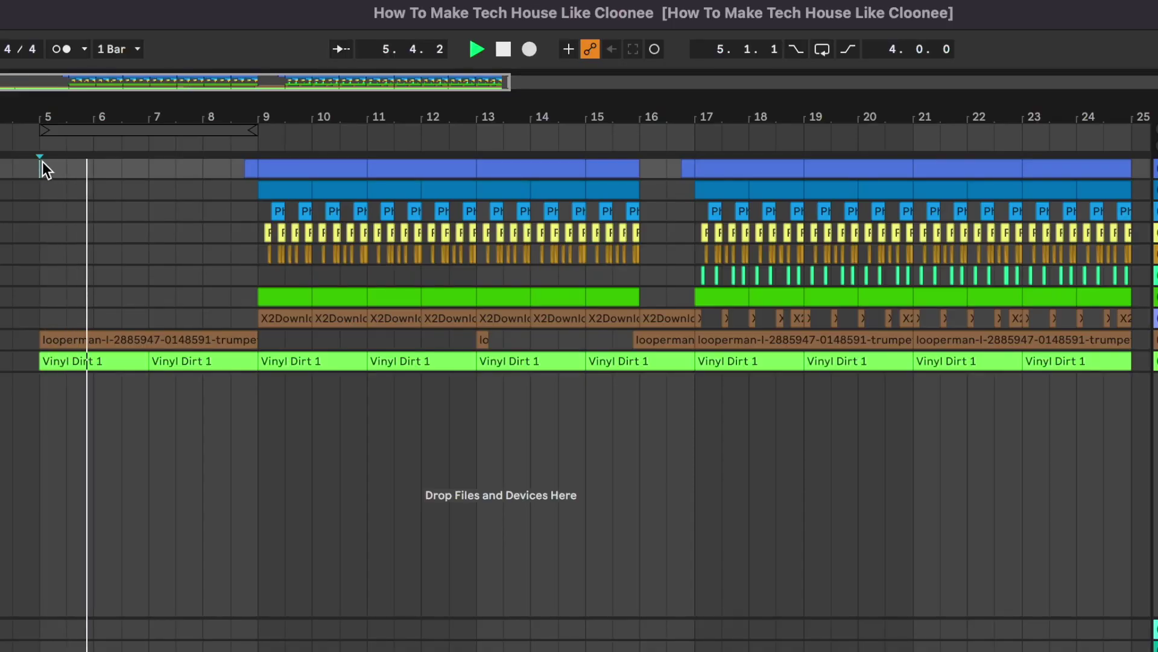